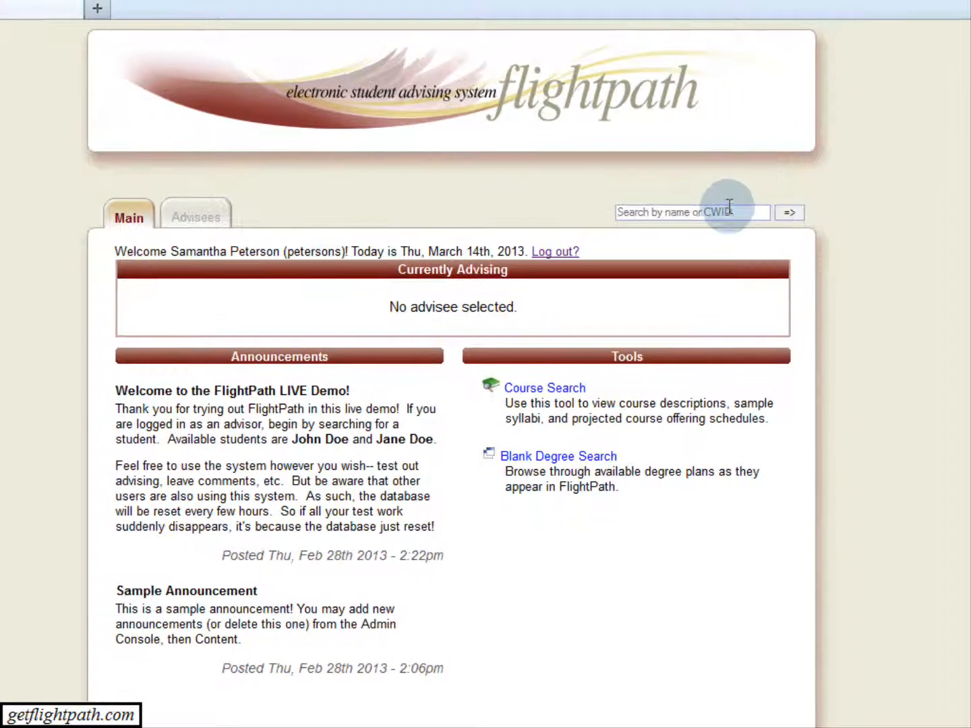
Search for advisees by last name and open the record of the junior-rank ENGL major
click(770, 197)
text(doe)
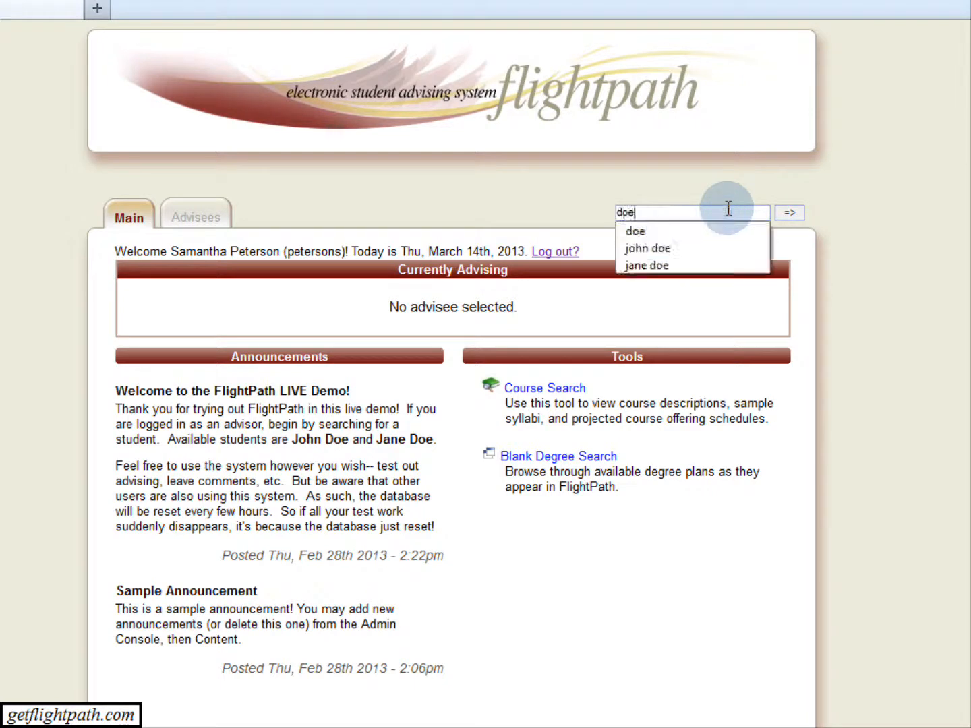
key(Return)
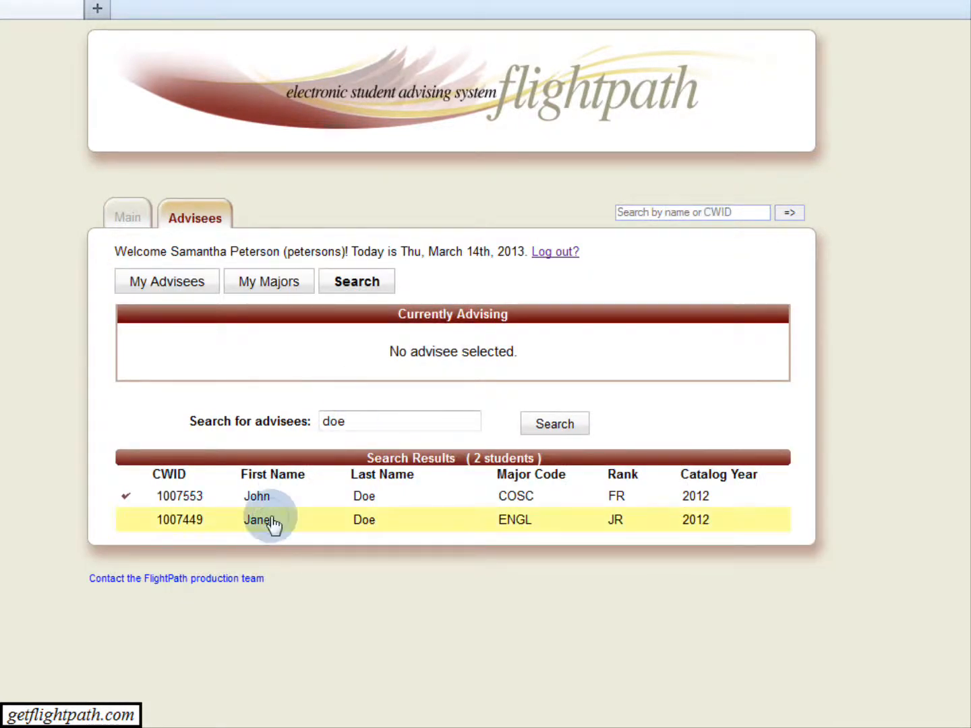
click(276, 523)
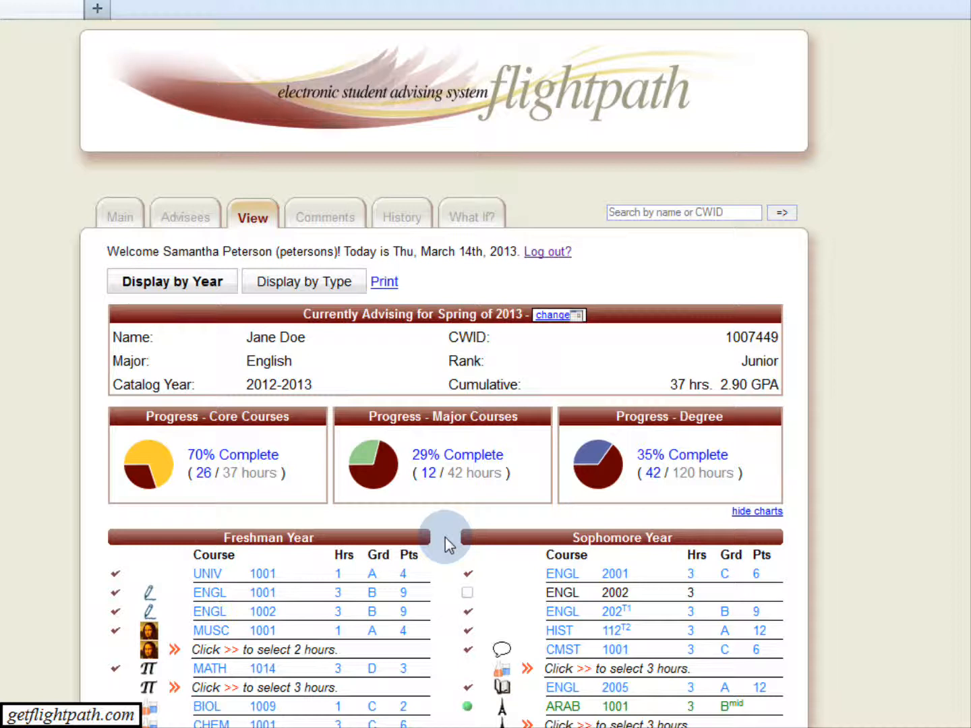
Remove the HIST 1011 equivalency from the student's ENGL 202 transfer credit in the Sophomore Year block
scroll(445, 537, down, 3)
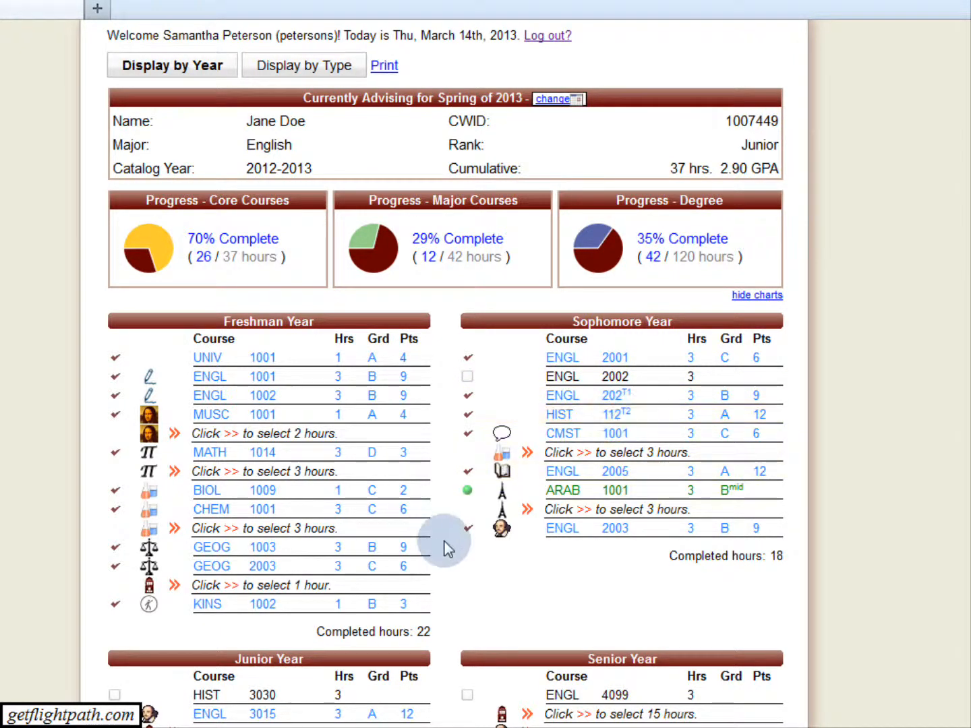
scroll(444, 540, down, 6)
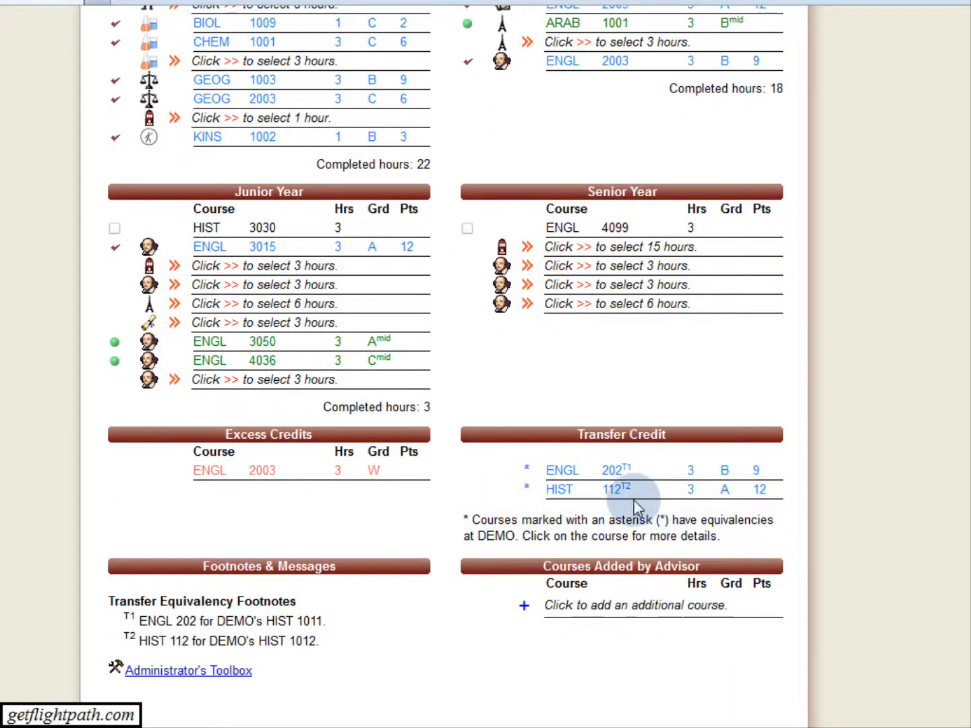
scroll(449, 518, up, 6)
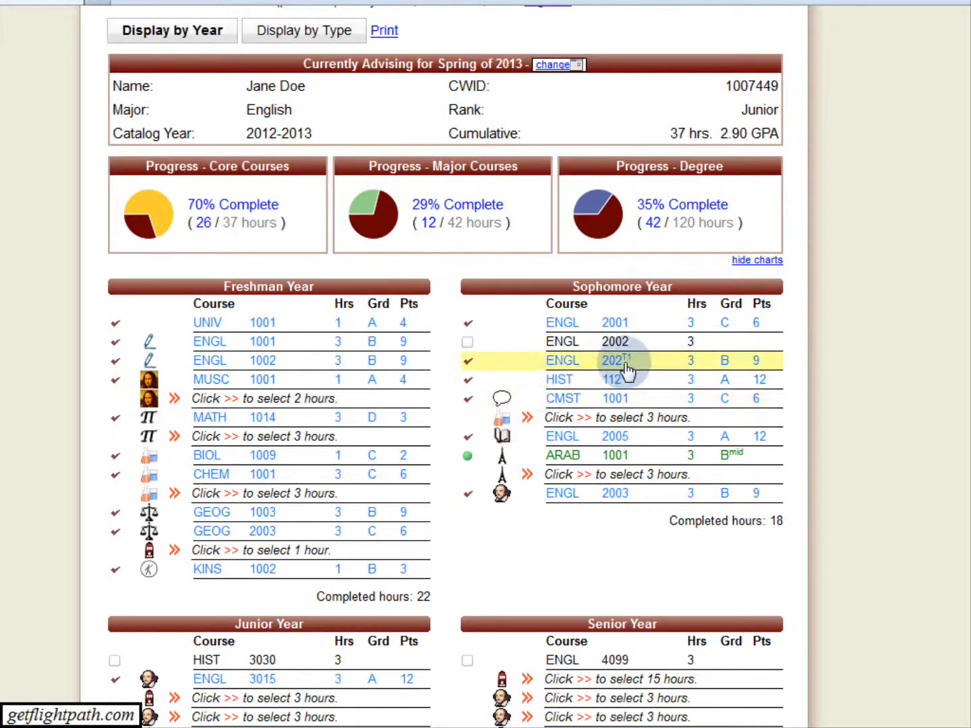
click(612, 364)
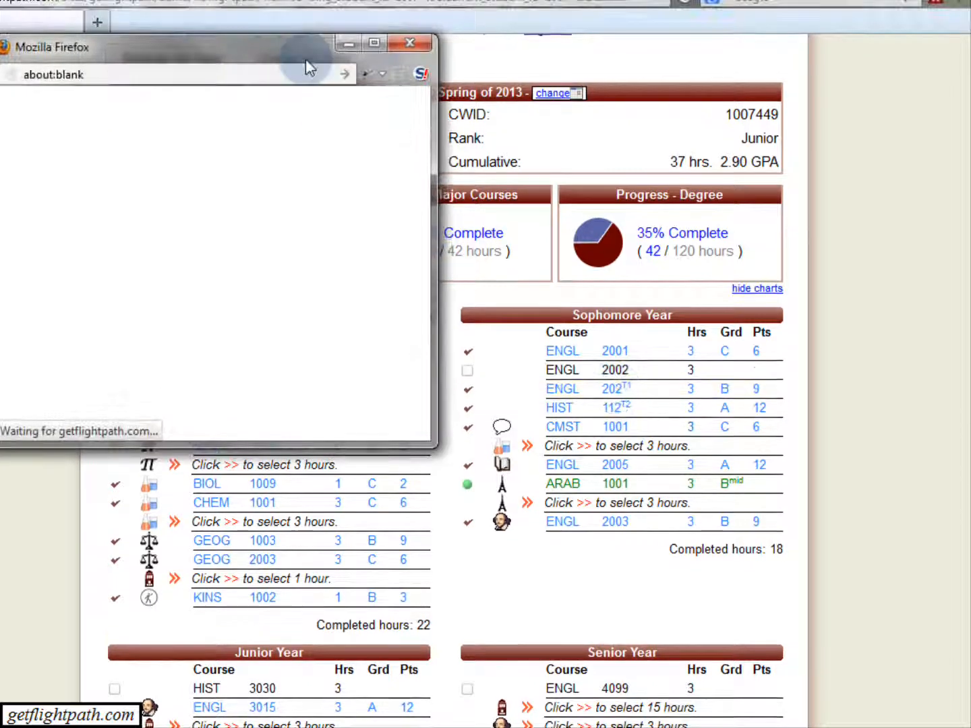
drag(306, 58, 524, 199)
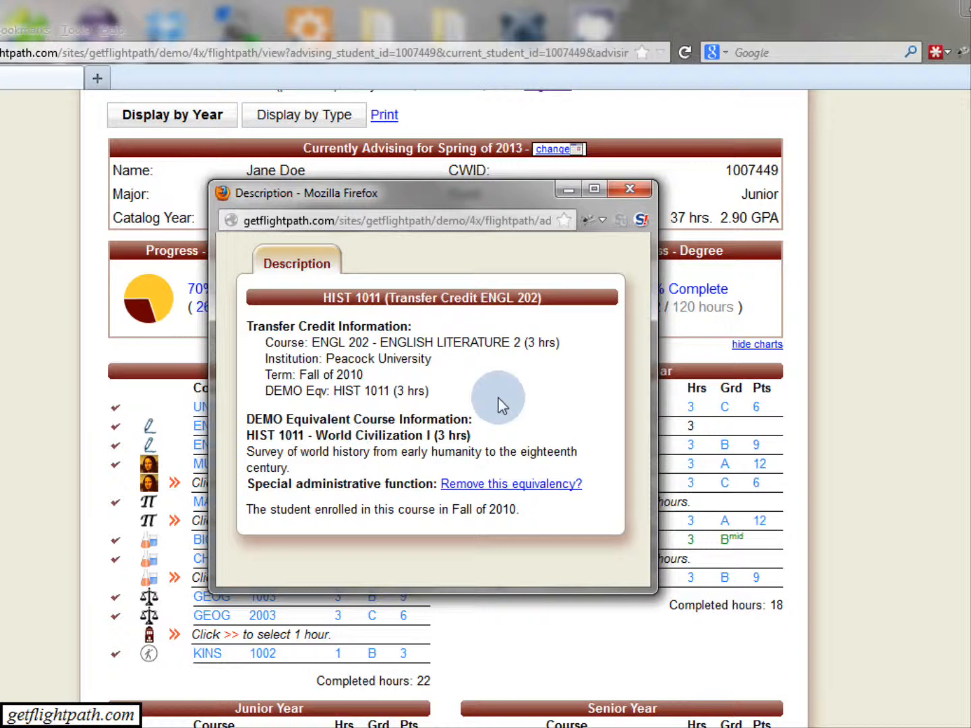
click(509, 498)
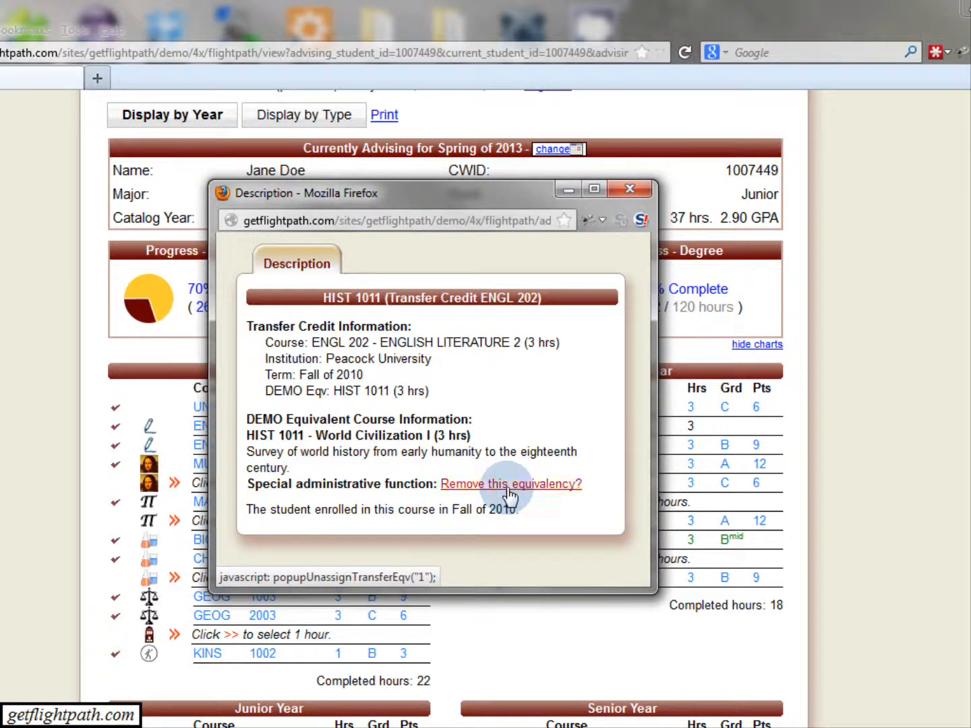
click(445, 442)
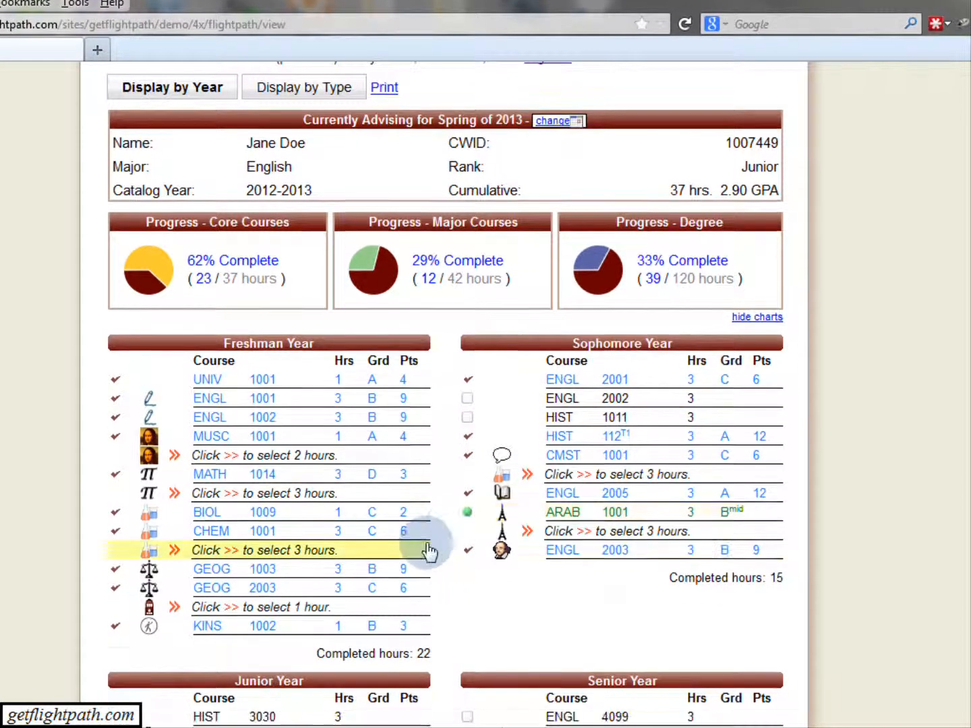
Restore the removed ENGL 202 transfer equivalency through the Administrator's Toolbox and check the Sophomore Year block
scroll(427, 580, down, 3)
scroll(432, 549, down, 4)
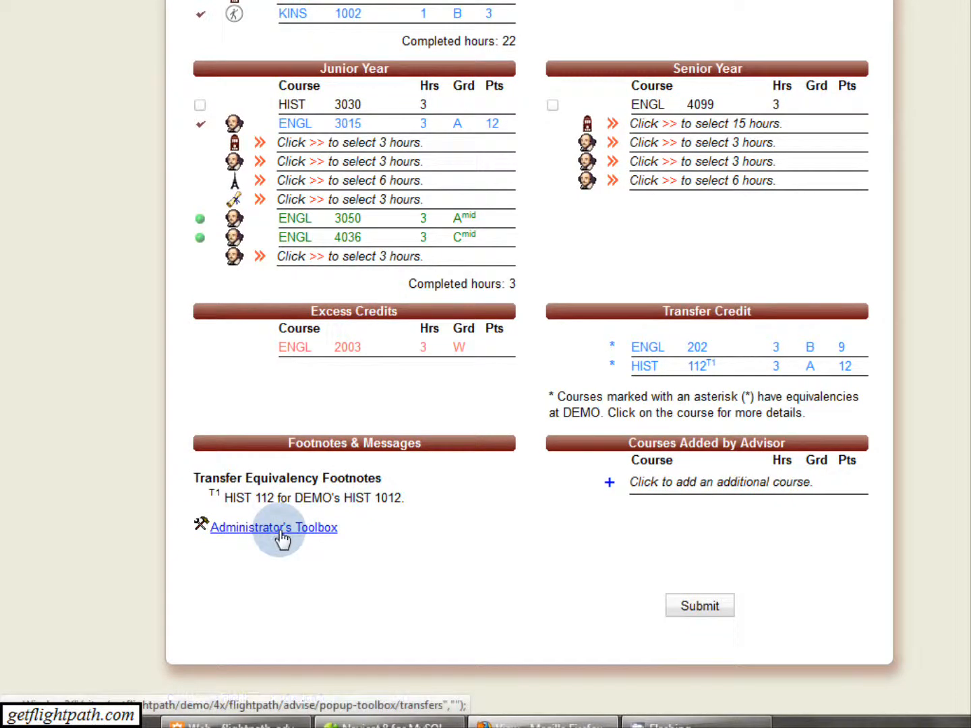
click(277, 529)
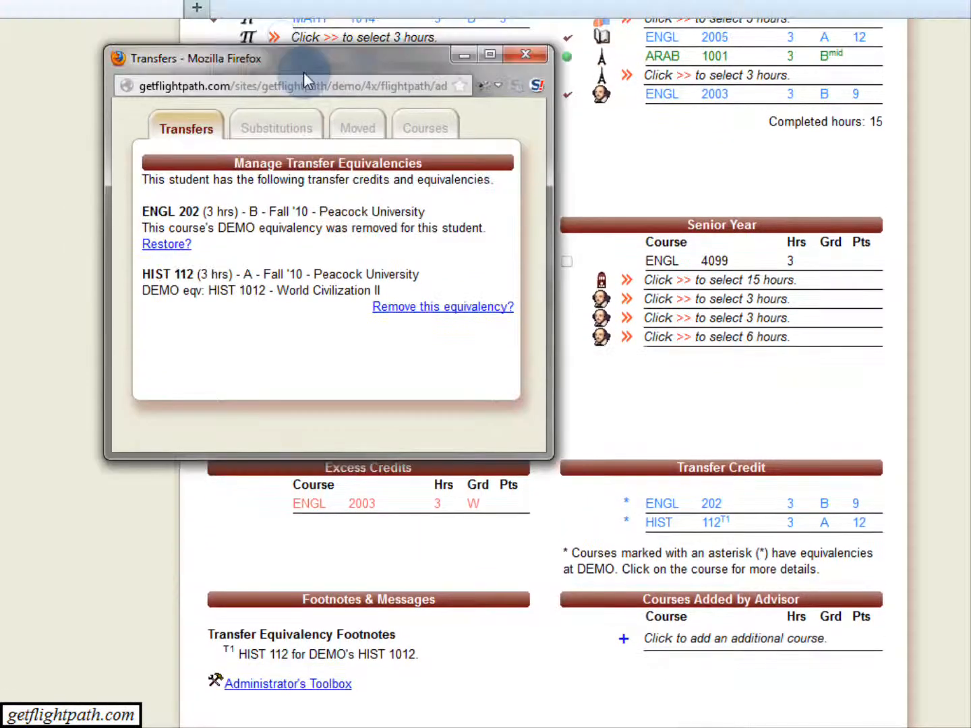
drag(303, 72, 370, 187)
click(372, 276)
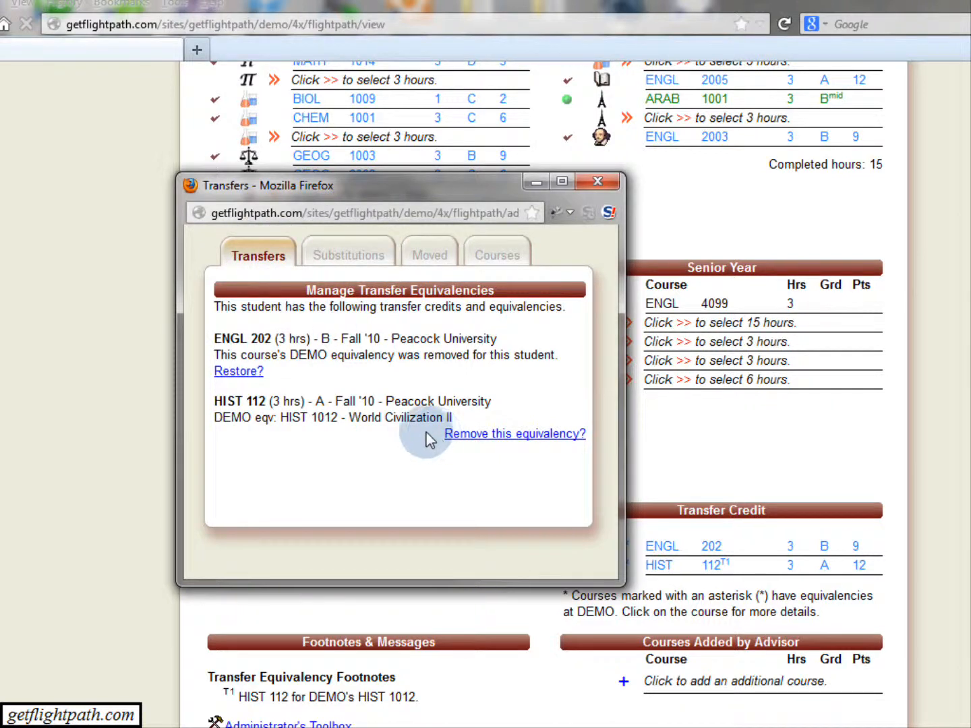
drag(281, 355, 499, 363)
click(452, 366)
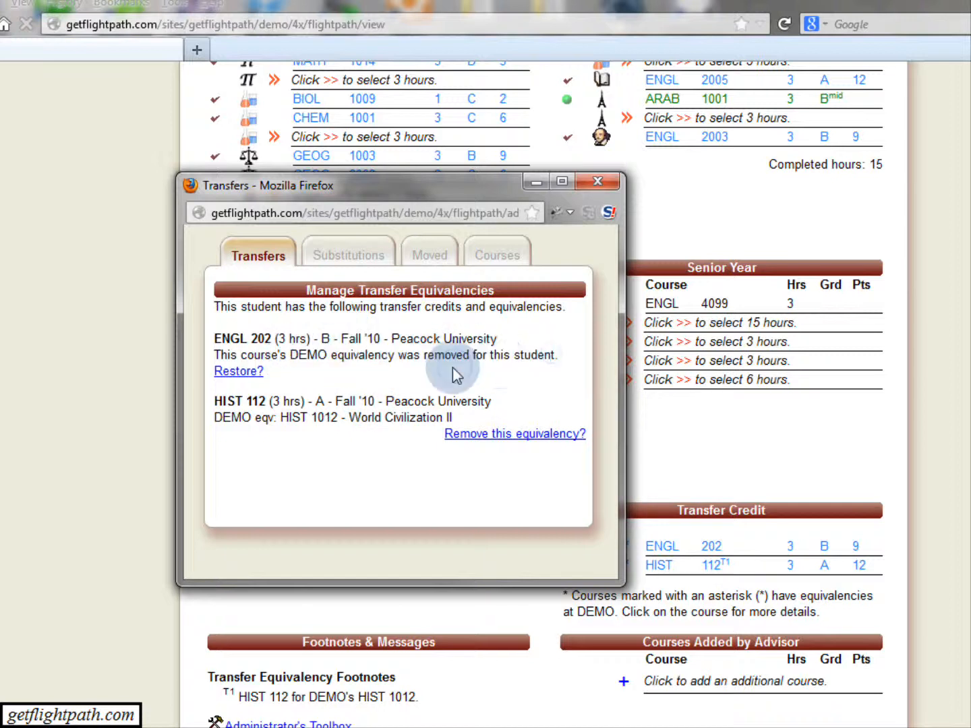
drag(230, 340, 277, 343)
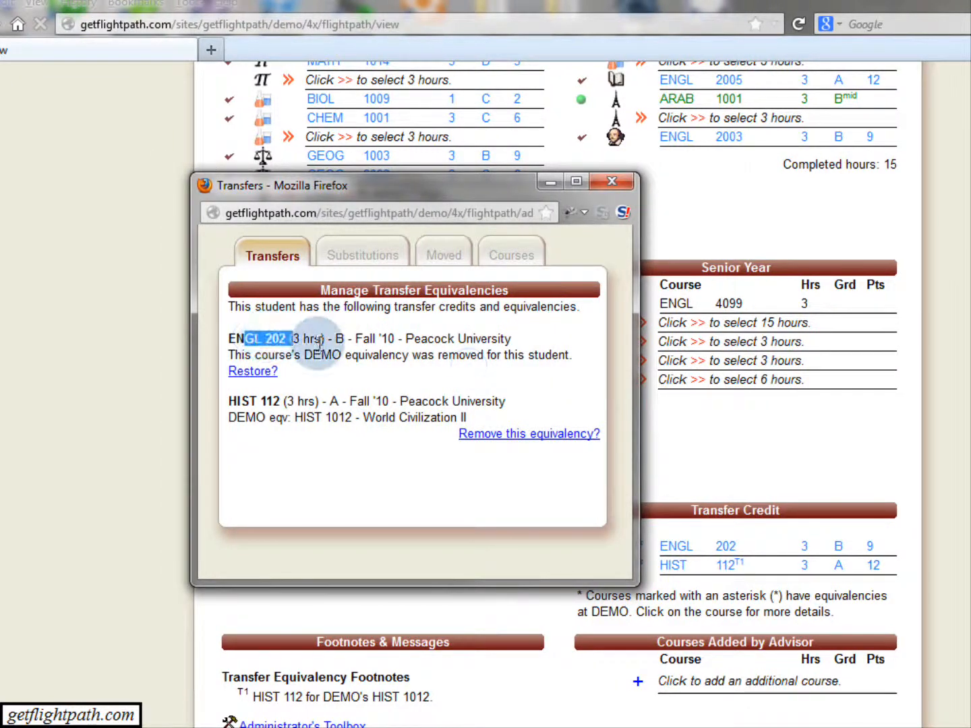
click(317, 382)
click(268, 376)
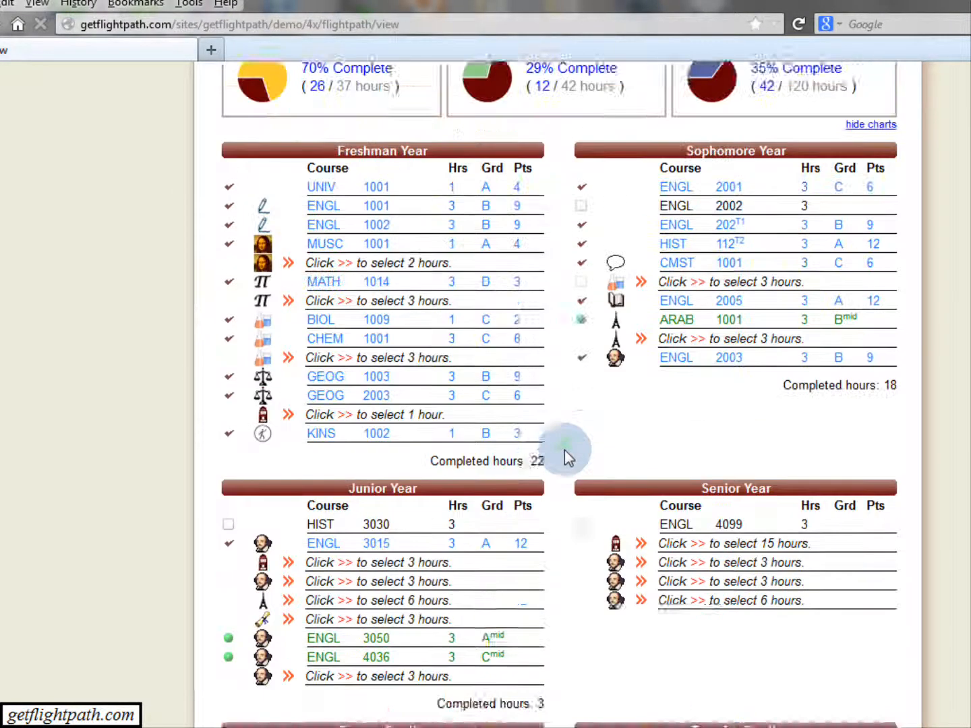
scroll(564, 450, up, 3)
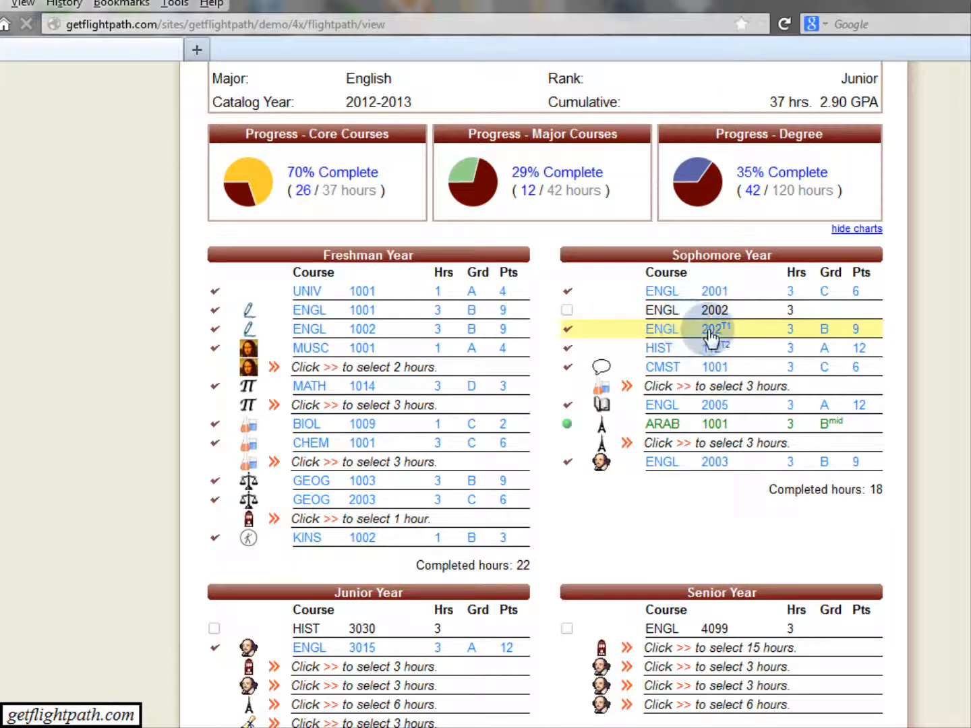
Substitute ARAB 1001 for HIST 3030 in the Junior Year block with the default maximum hours and the remark "Just testing!", and save it
scroll(544, 518, down, 3)
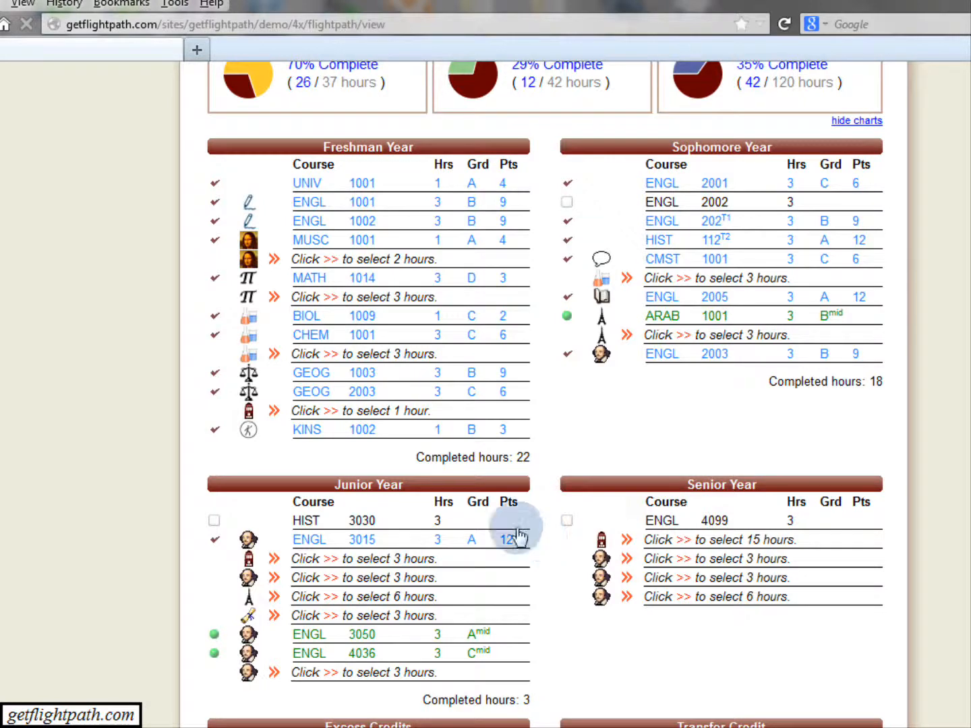
click(371, 522)
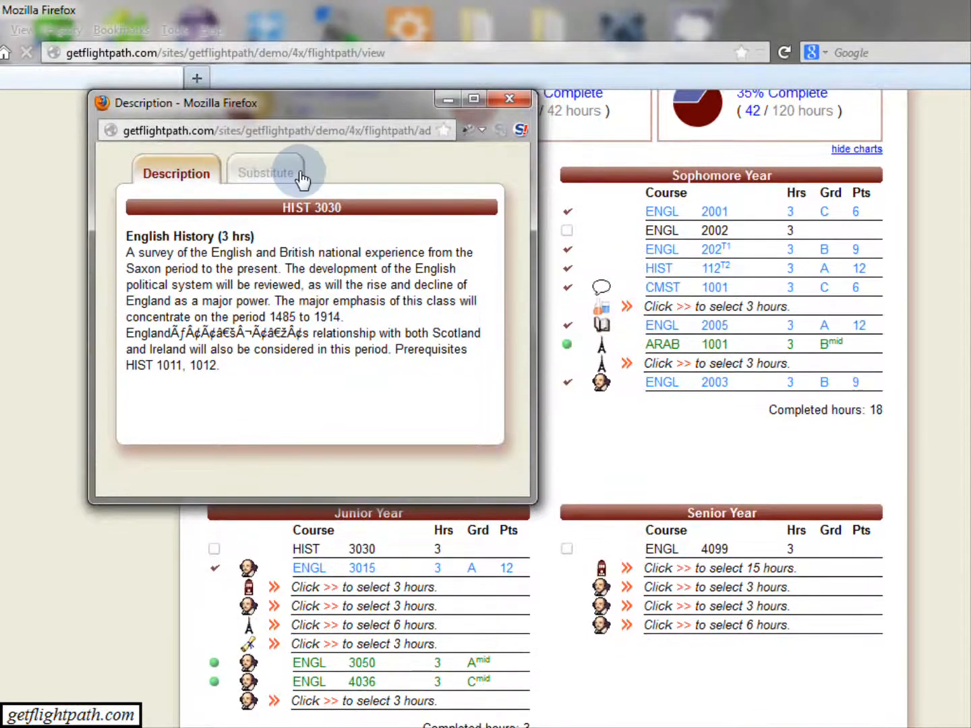
click(295, 174)
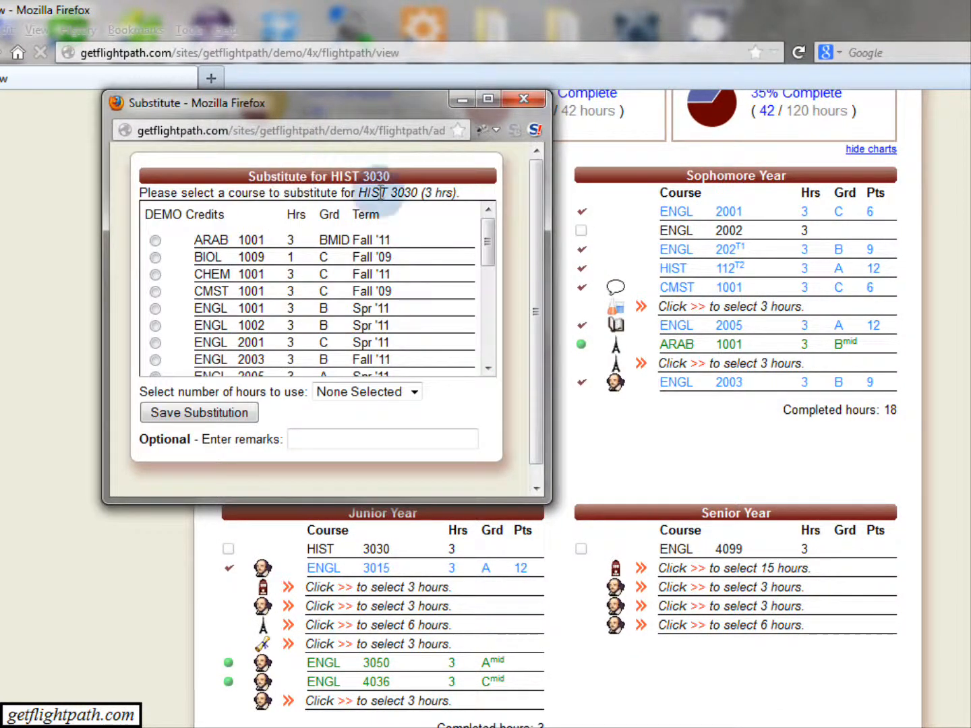
drag(489, 238, 506, 286)
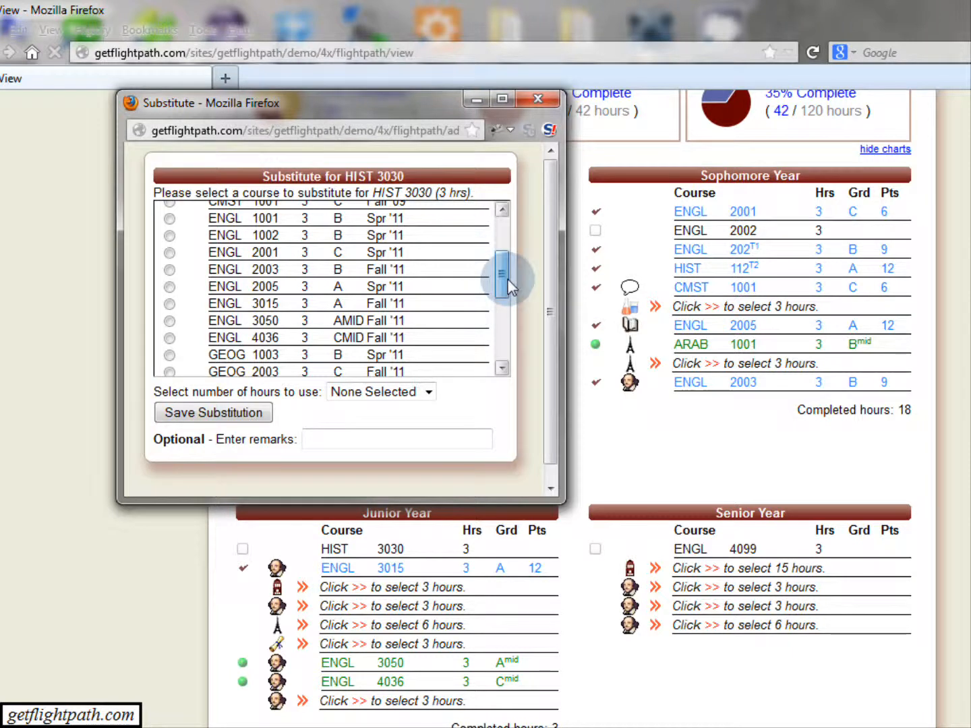
drag(510, 282, 503, 241)
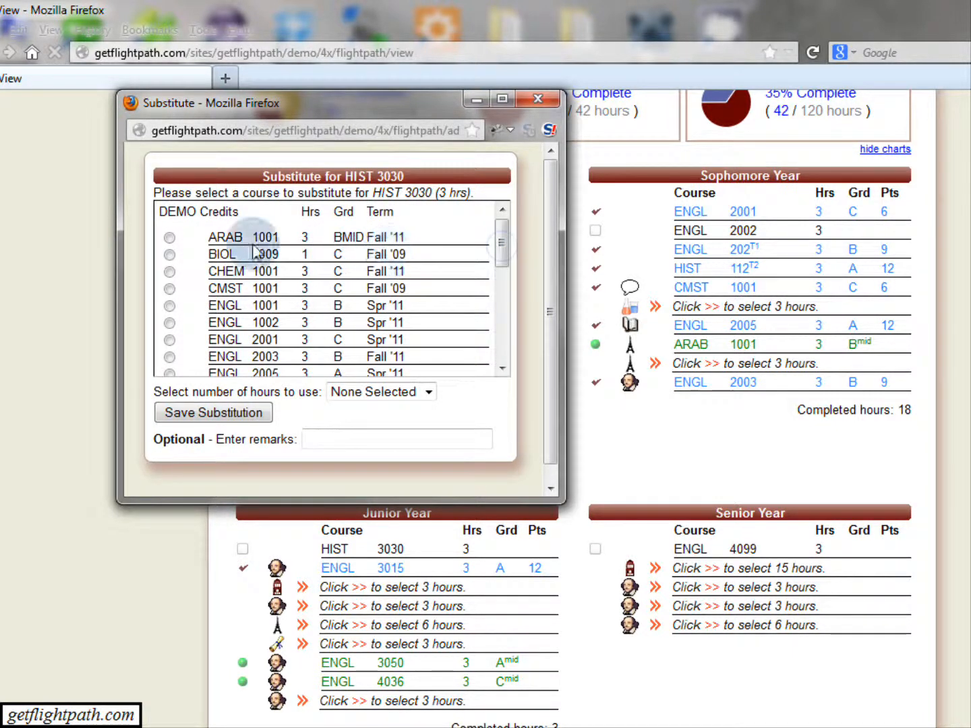
click(194, 238)
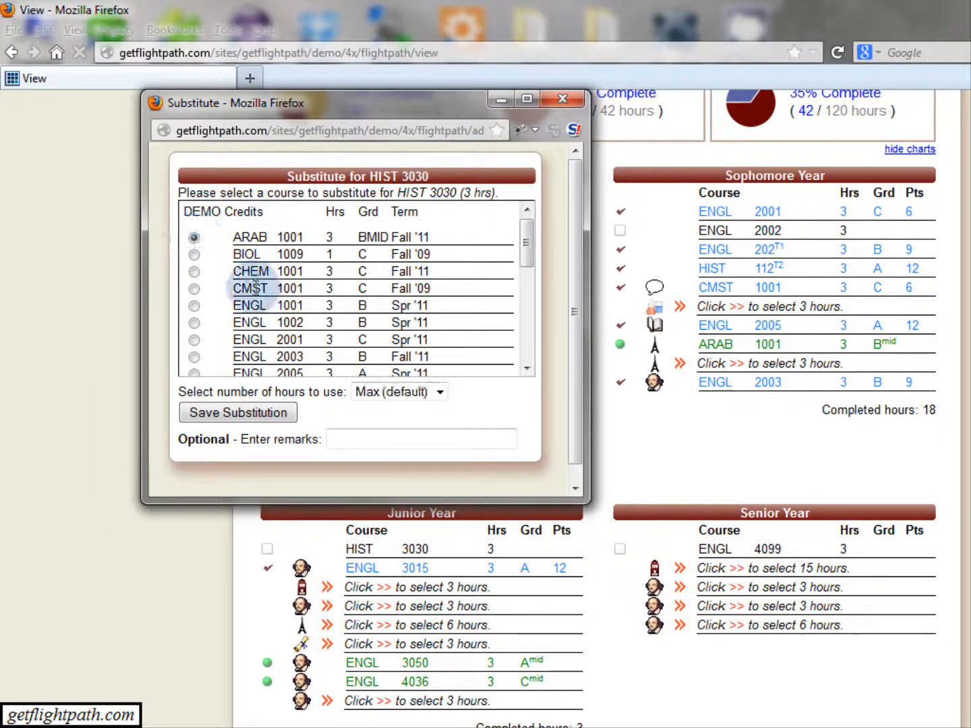
click(361, 434)
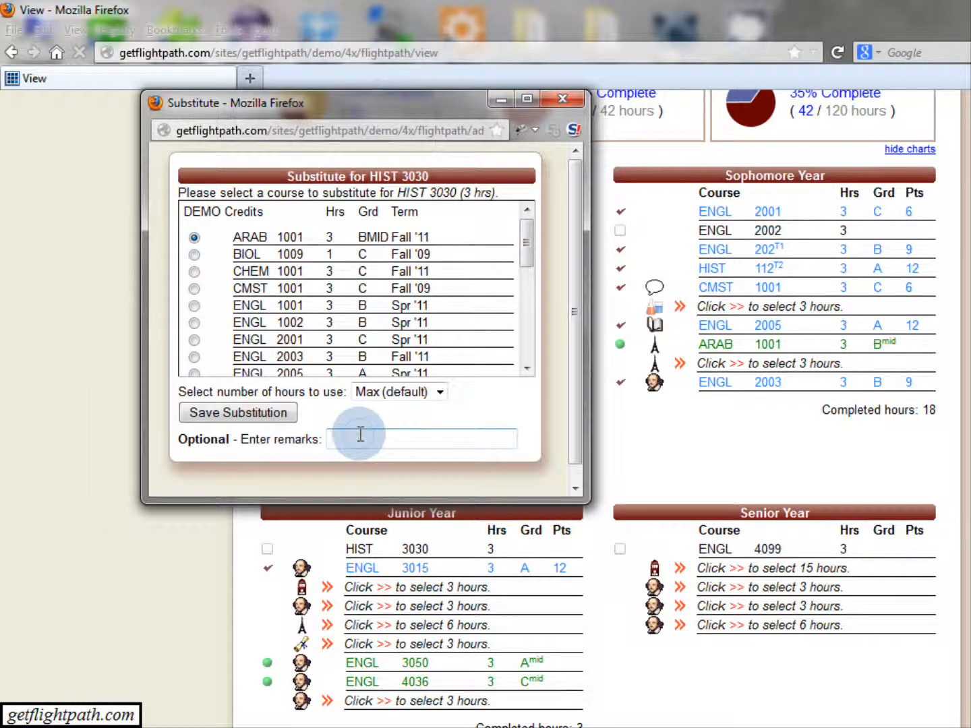
text(Just testing!)
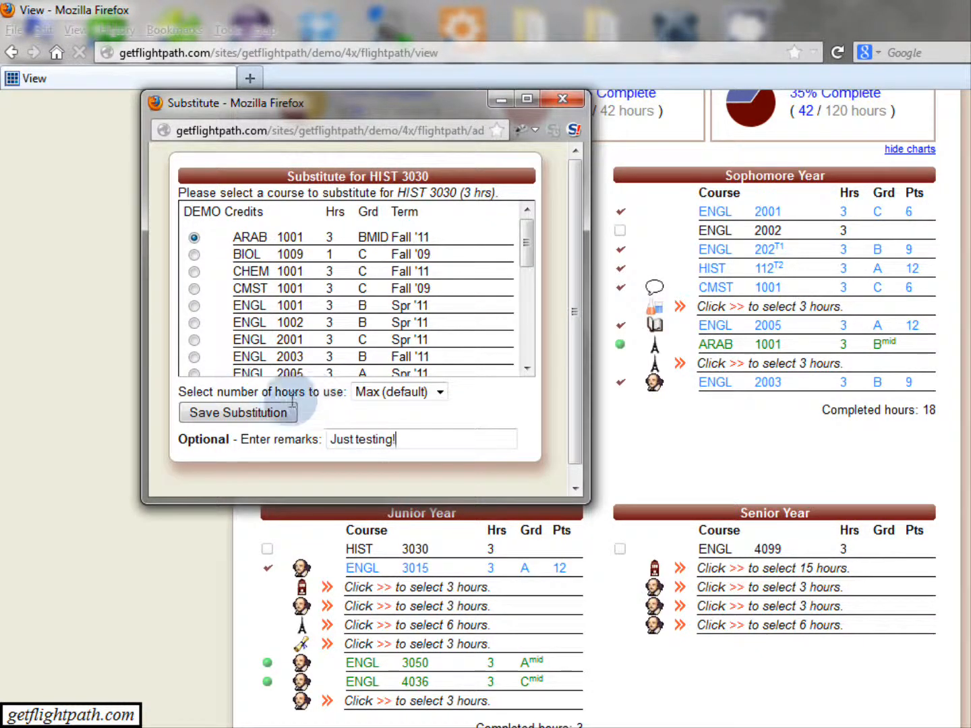
click(440, 393)
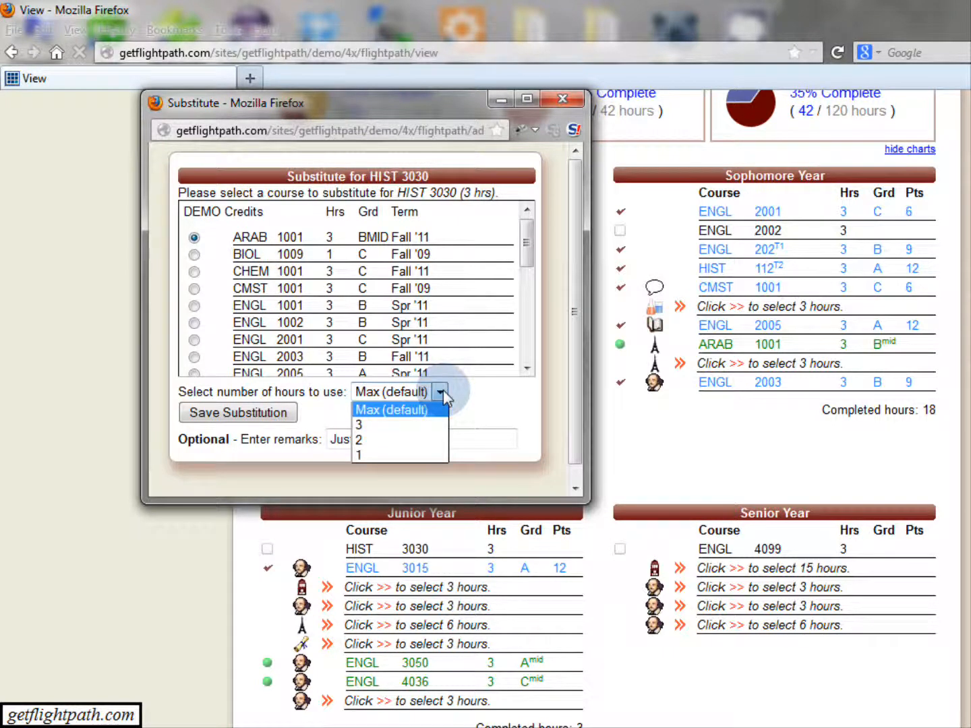
click(442, 393)
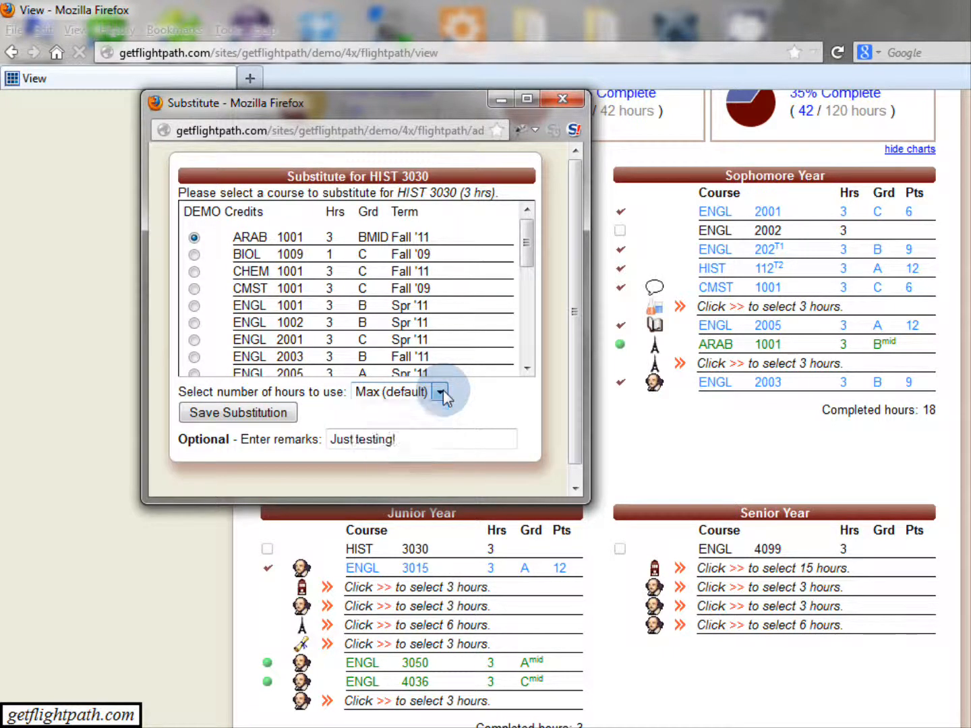
click(261, 418)
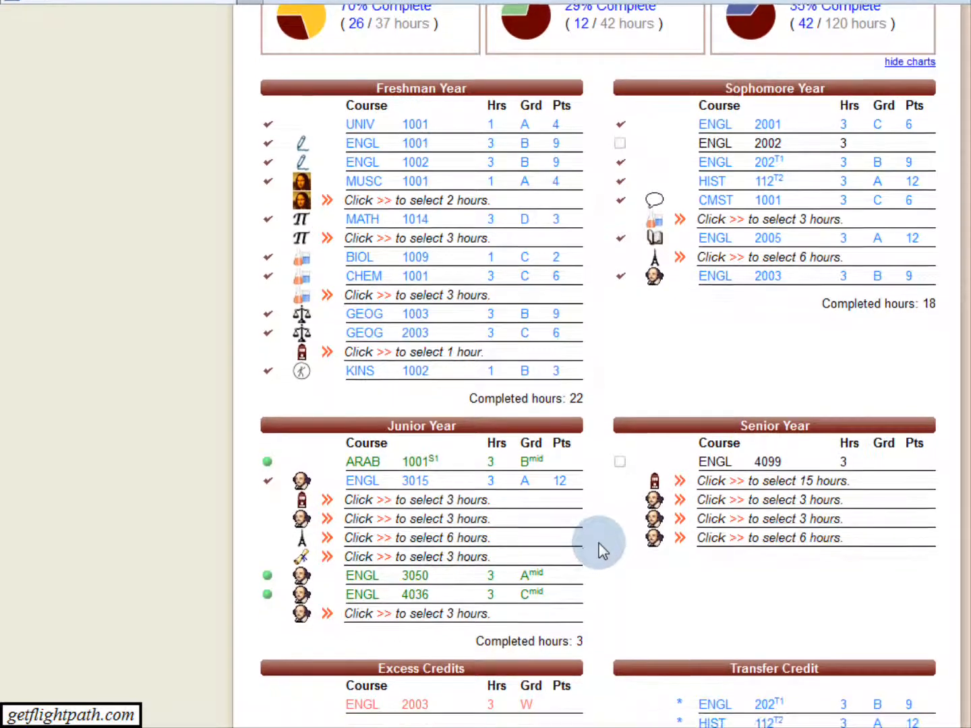
Review the HIST 3030 substitution in the plan's footnotes and its details and remarks among the Administrator's Toolbox substitutions
scroll(598, 561, down, 3)
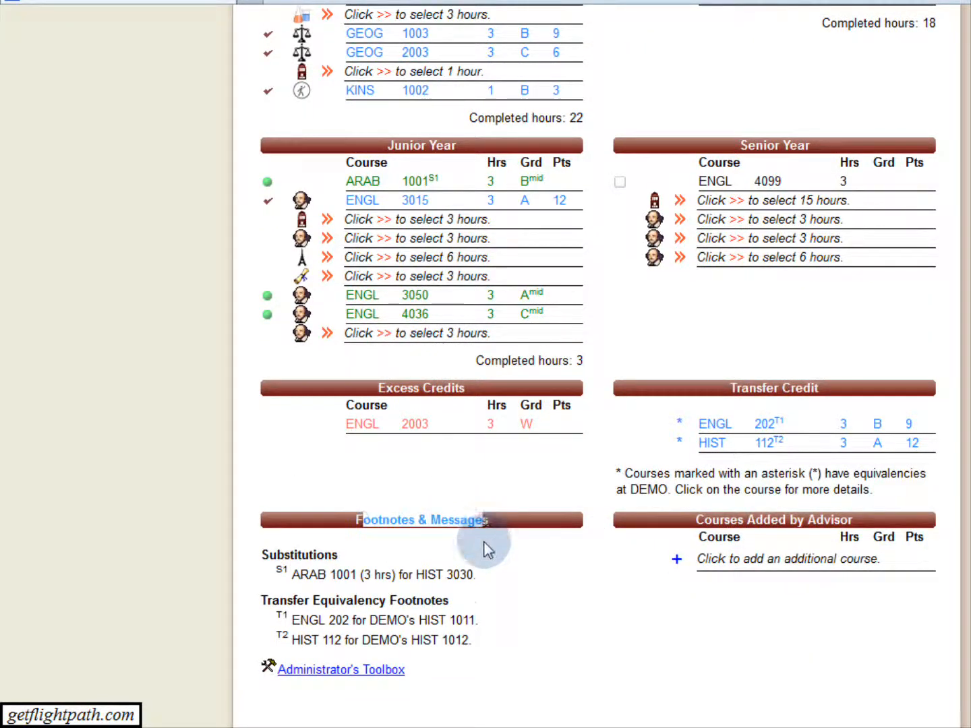
scroll(470, 573, down, 1)
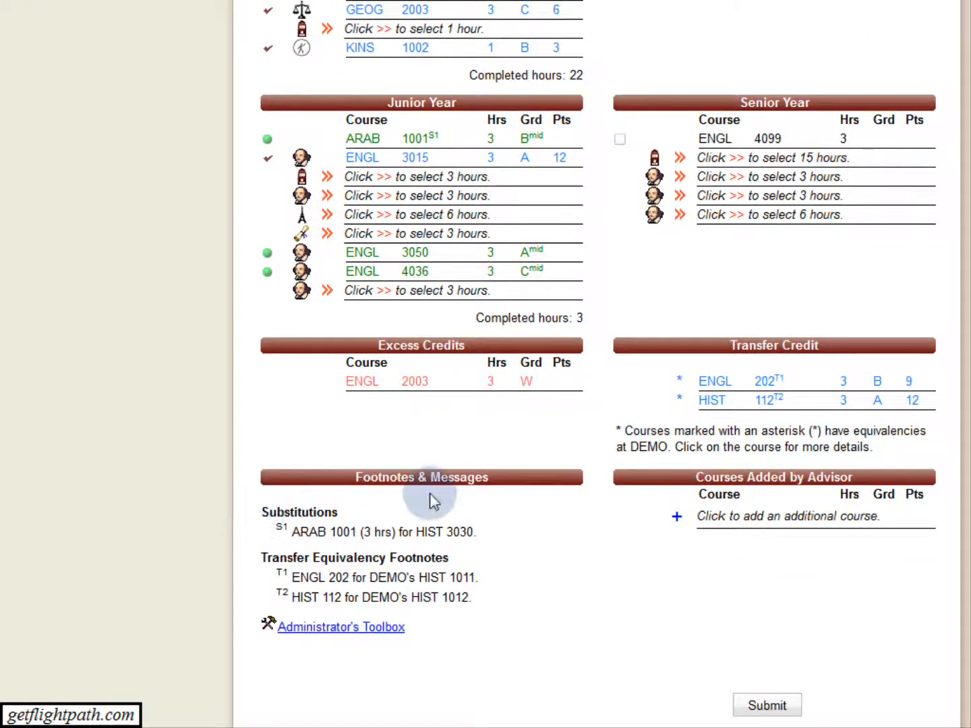
drag(292, 533, 476, 535)
click(476, 535)
scroll(401, 569, down, 3)
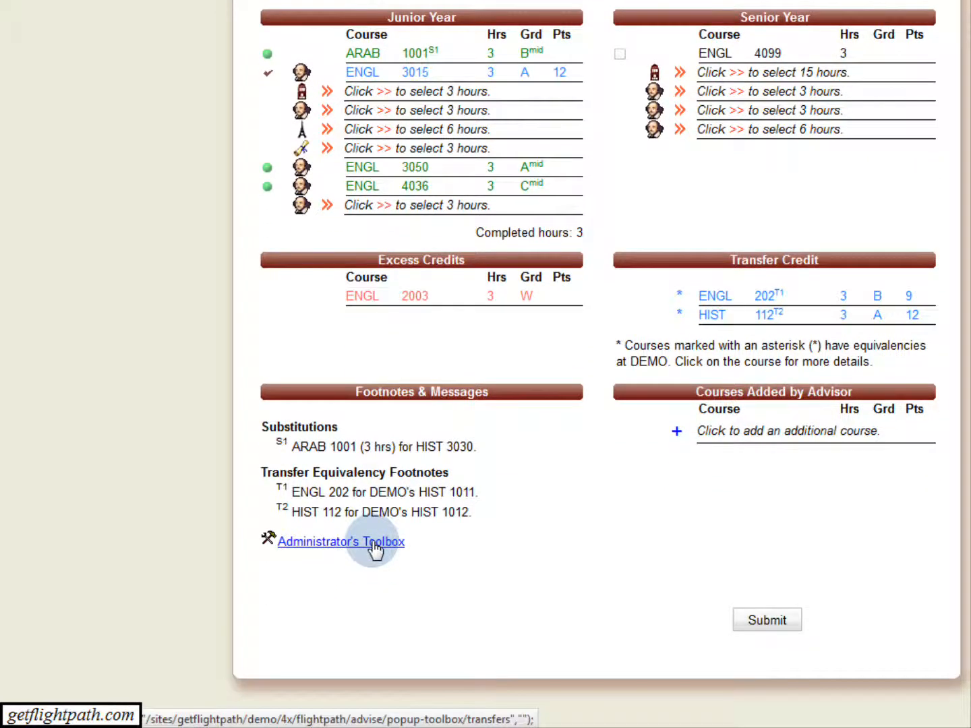
click(375, 543)
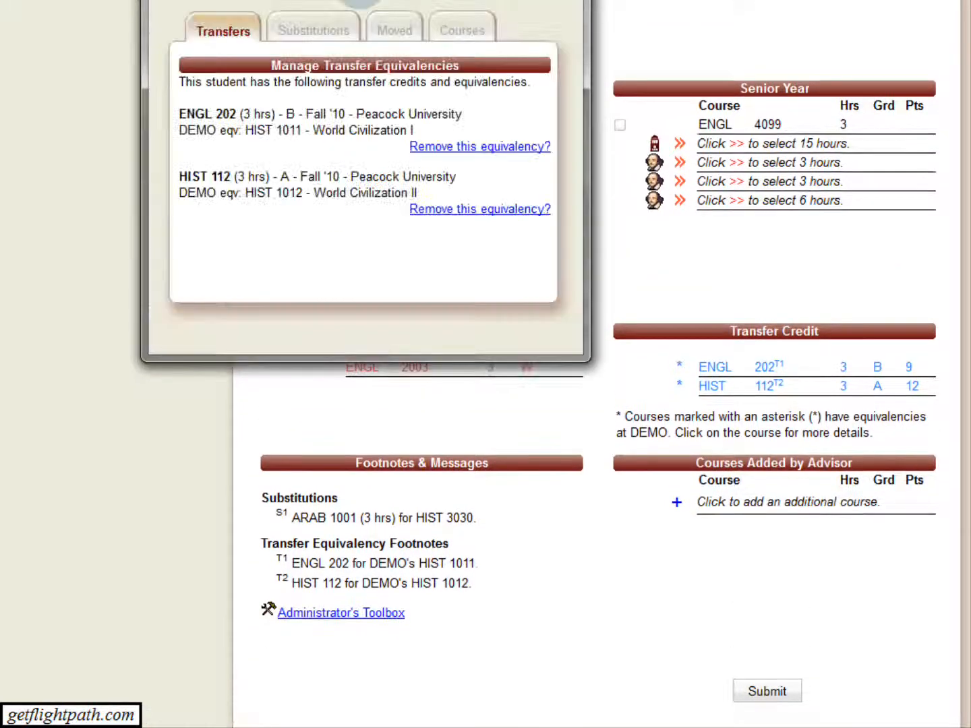
drag(361, 7, 412, 184)
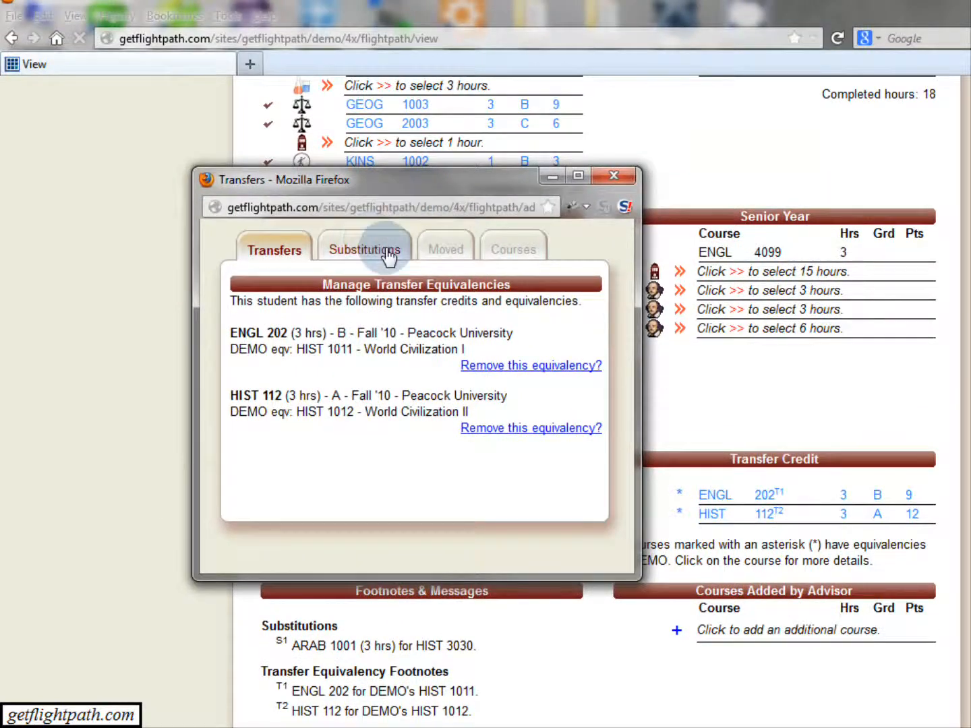
click(379, 252)
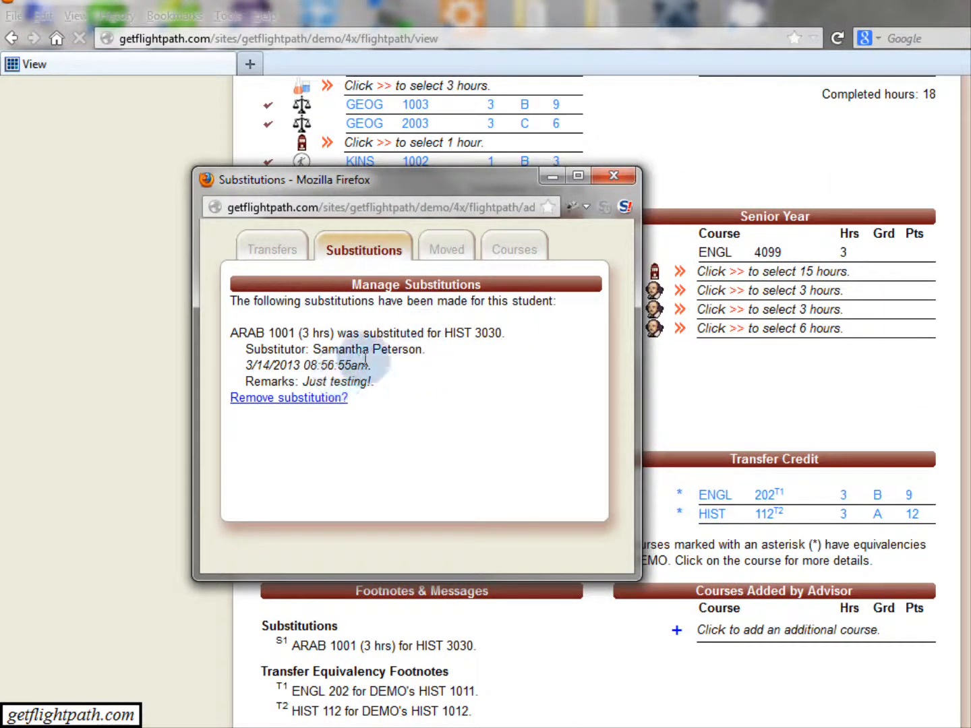
drag(294, 382, 365, 380)
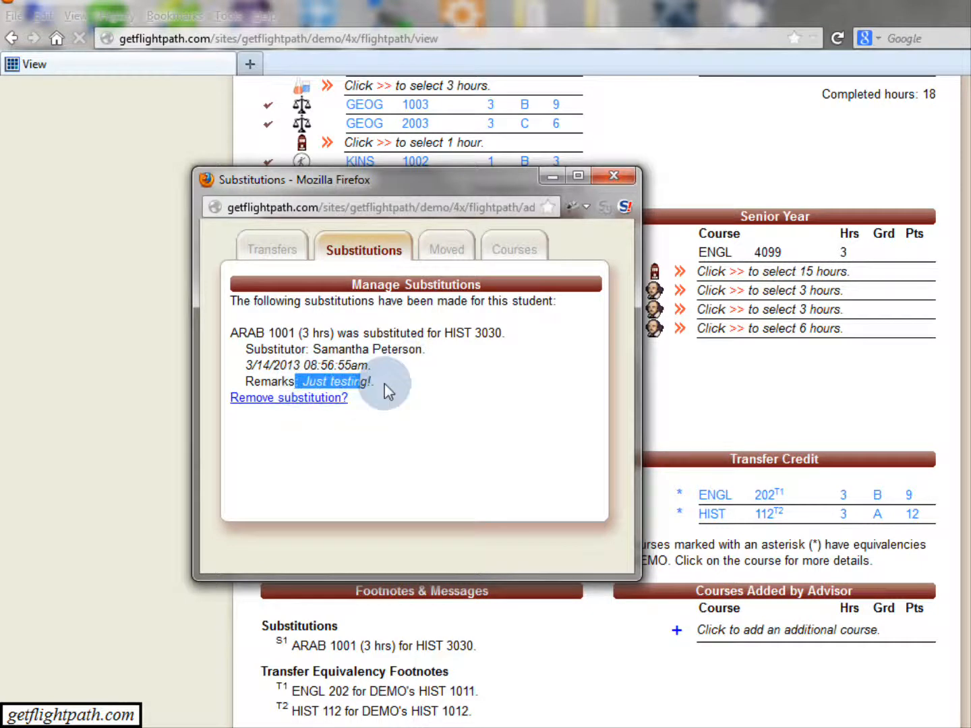
Review the ARAB 1001 substitution note in the Junior Year block and remove this substitution for HIST 3030
click(559, 239)
click(613, 175)
scroll(518, 442, up, 3)
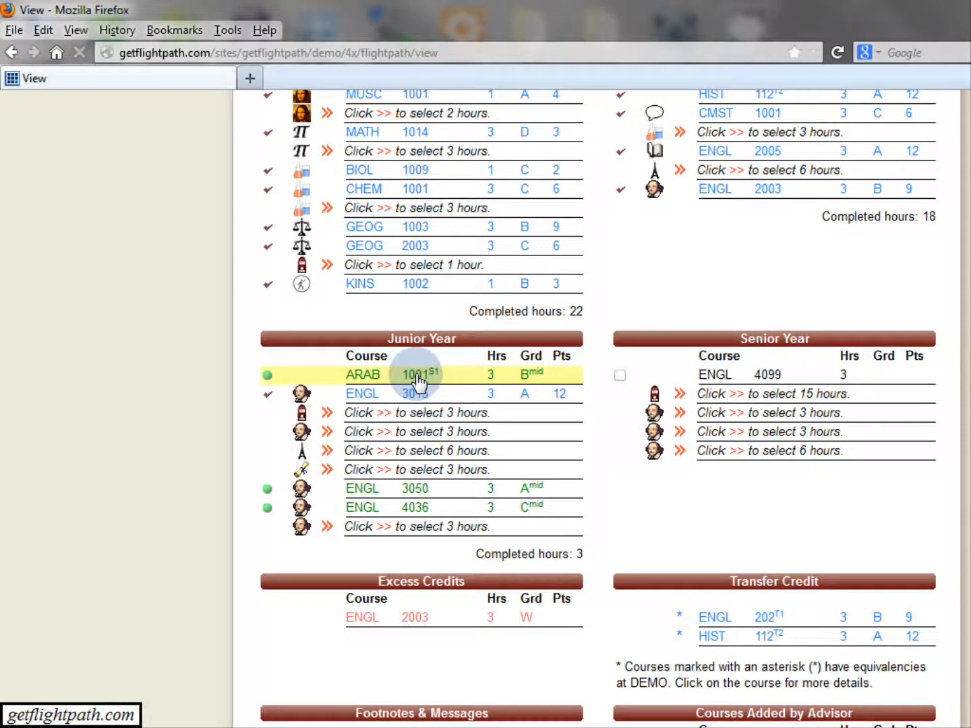
click(418, 380)
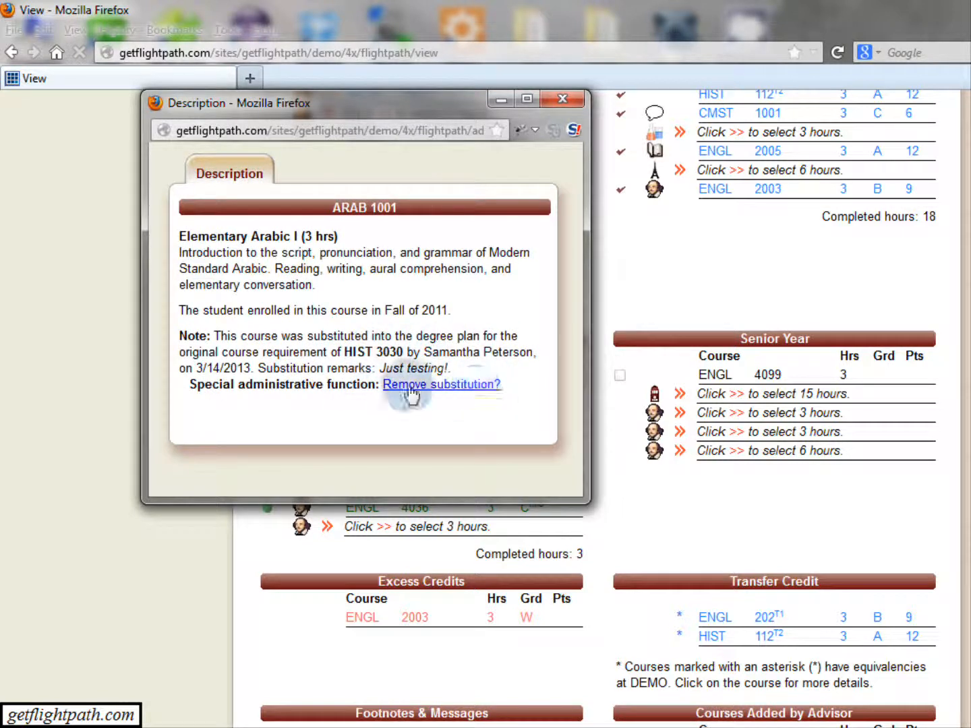
drag(349, 368, 447, 372)
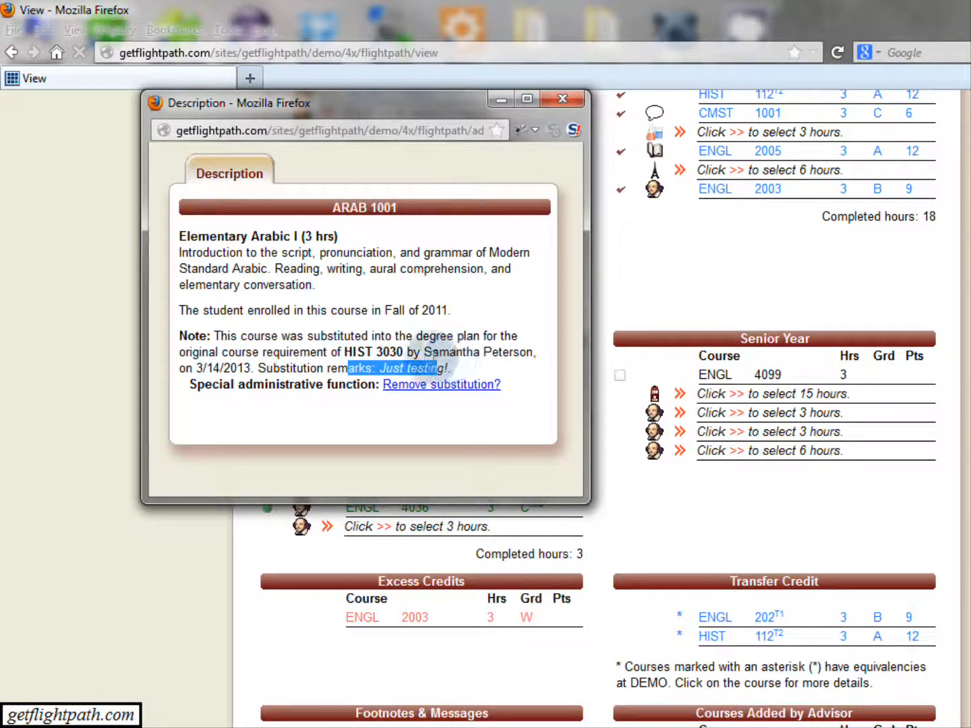
click(358, 353)
drag(421, 352, 524, 366)
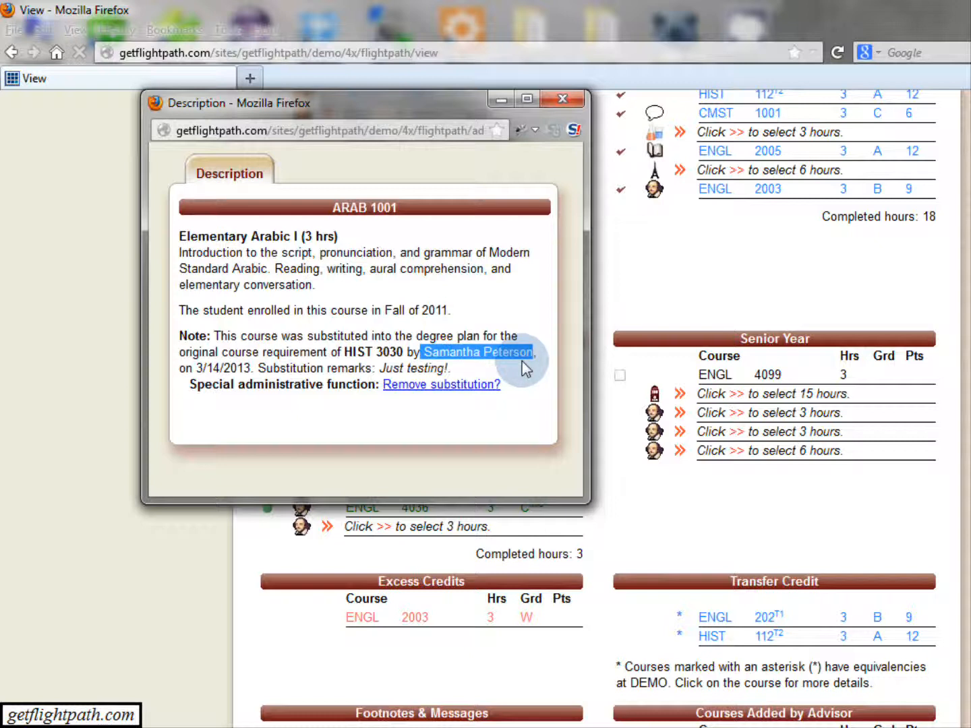
click(496, 384)
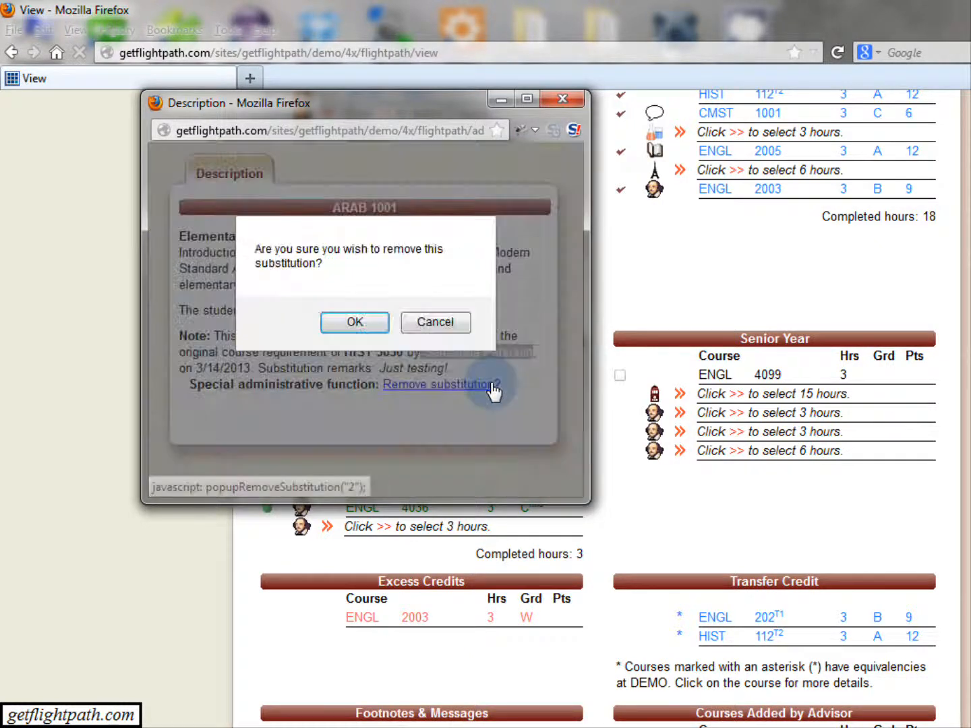
click(358, 324)
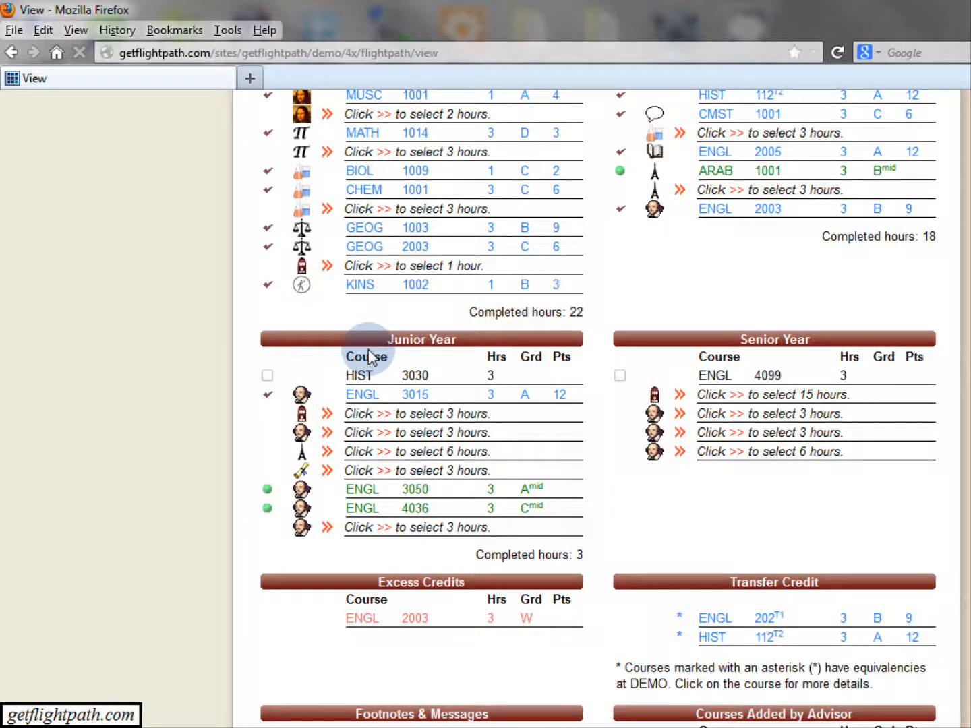
Substitute BIOL 1009 for HIST 3030 in the Junior Year block with the default maximum hours and save it
click(381, 375)
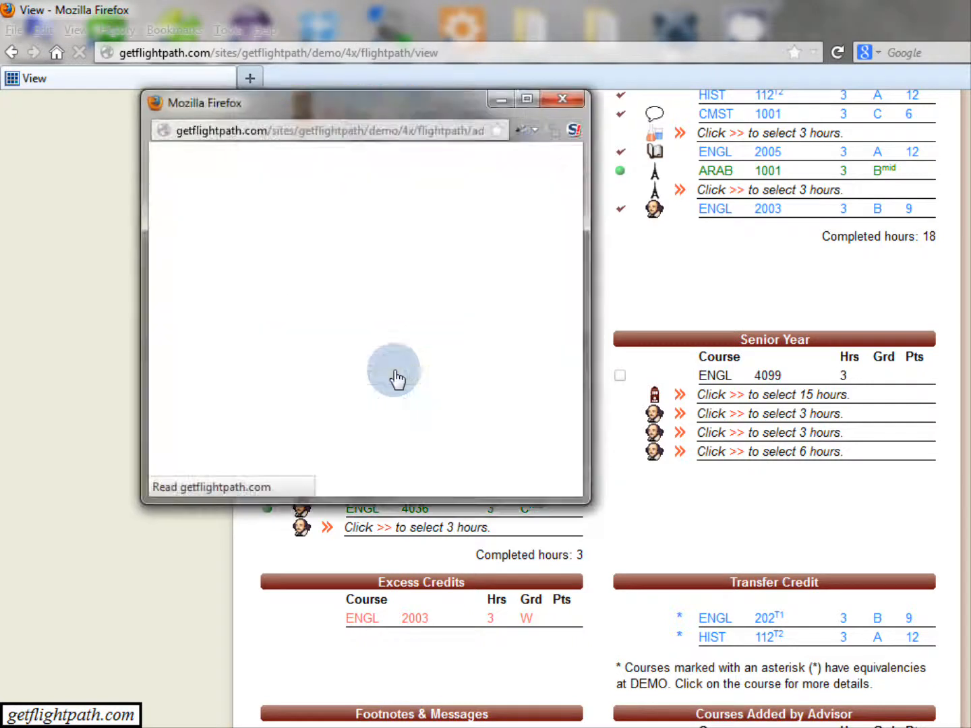
click(323, 174)
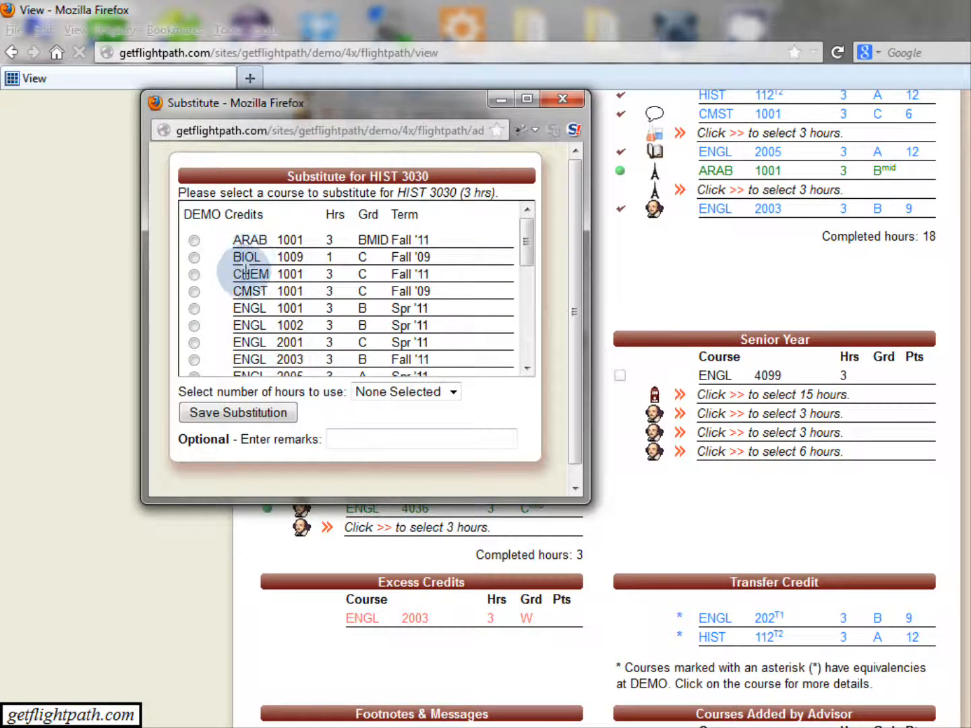
click(194, 258)
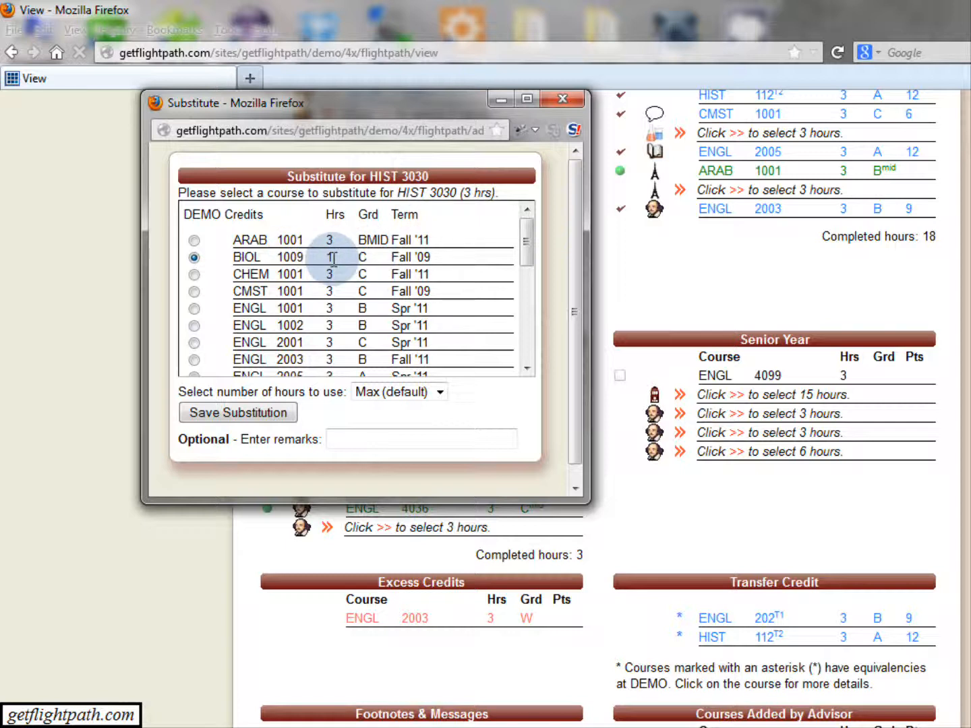
click(268, 412)
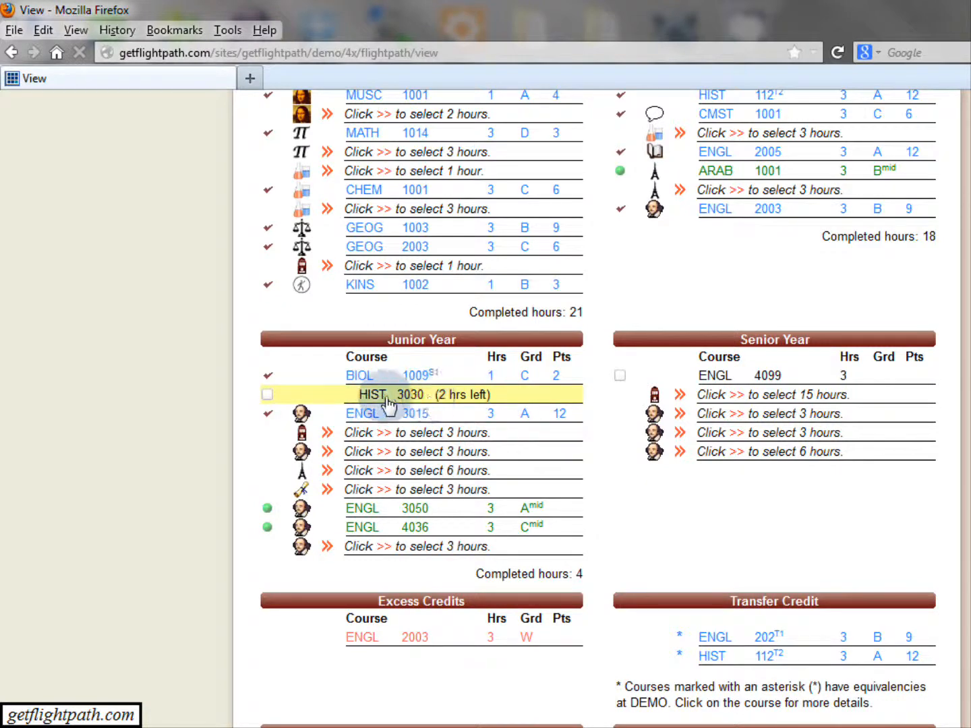
Read the split-hours note in the description of the remaining HIST 3030 requirement, and briefly select and deselect that course
click(455, 402)
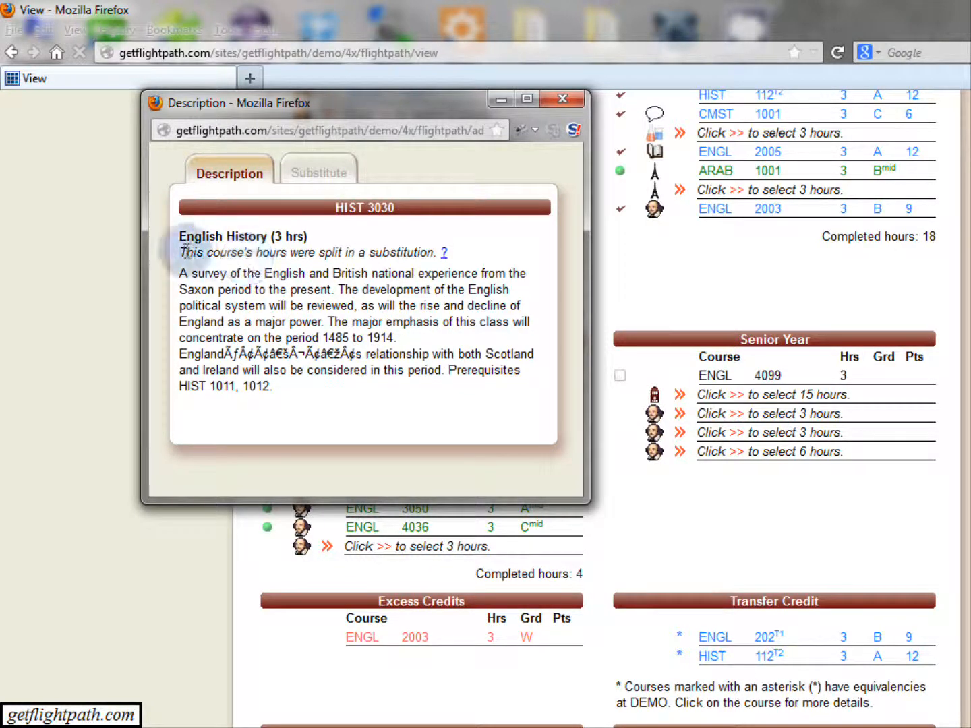
drag(182, 252, 397, 253)
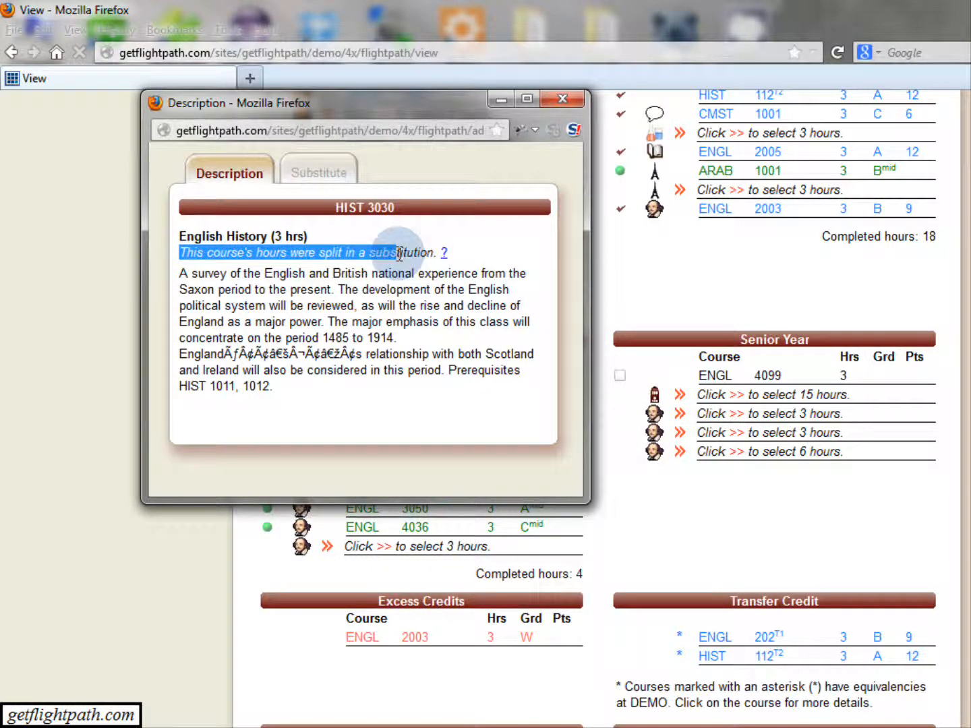
click(563, 101)
click(267, 394)
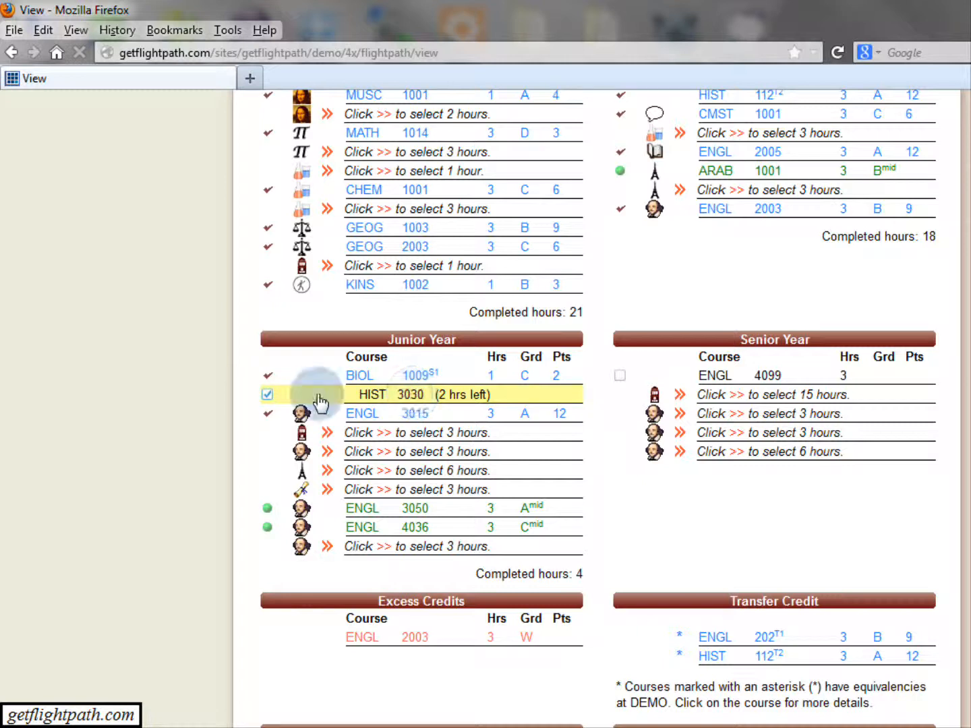
click(267, 395)
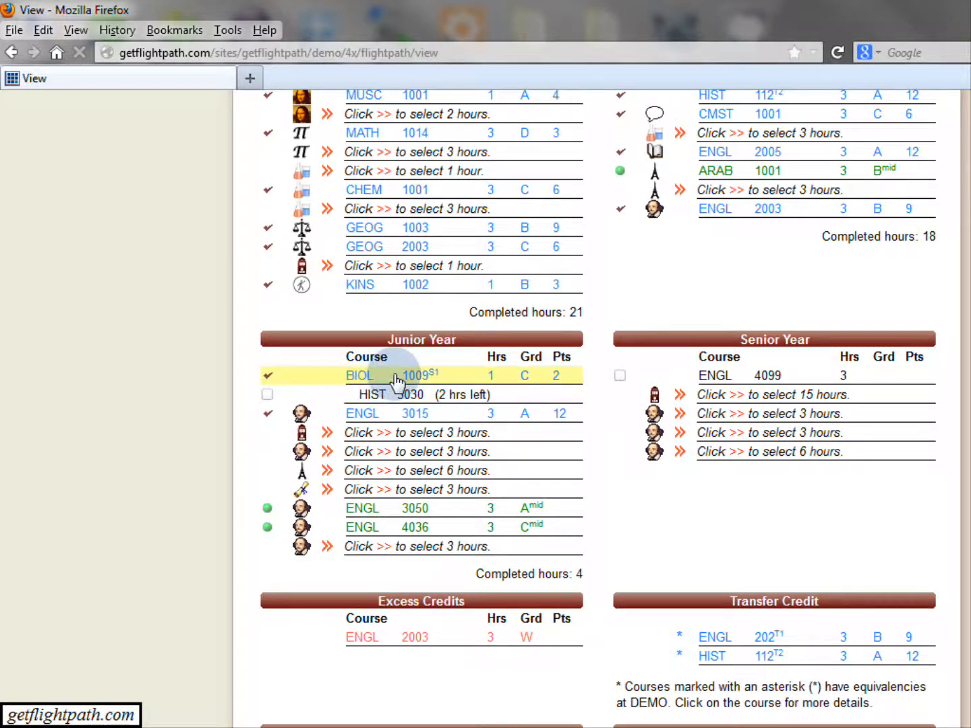
Remove the BIOL 1009 substitution for HIST 3030 from the Junior Year block
click(395, 379)
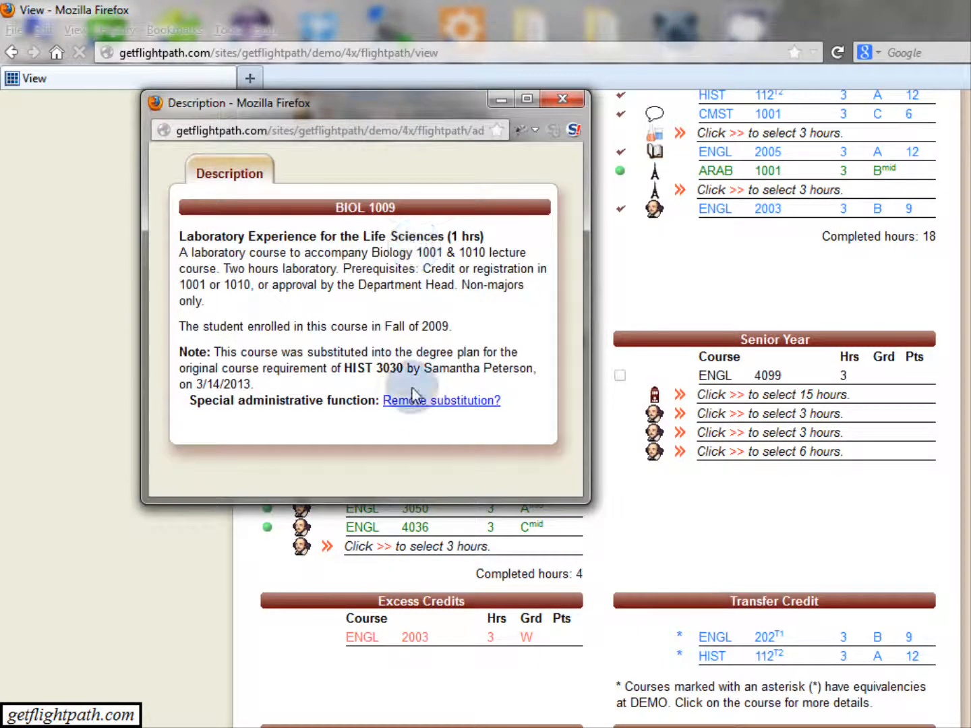
click(412, 402)
click(354, 322)
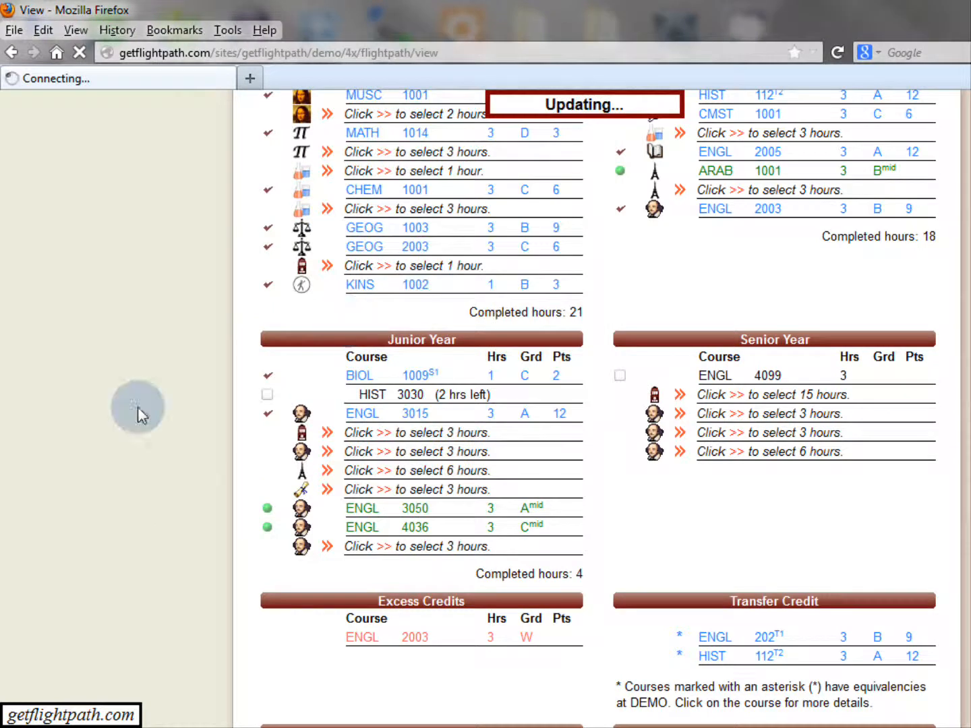
click(189, 403)
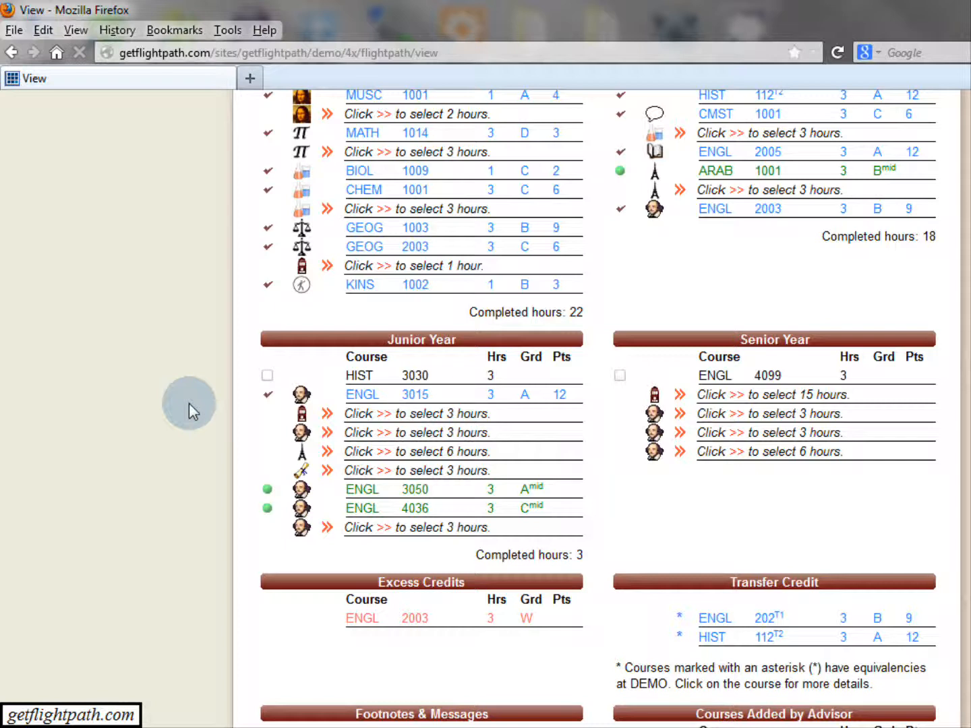
Substitute 1 hour of GEOG 2003 for HIST 3030 in the Junior Year block and save it
click(413, 379)
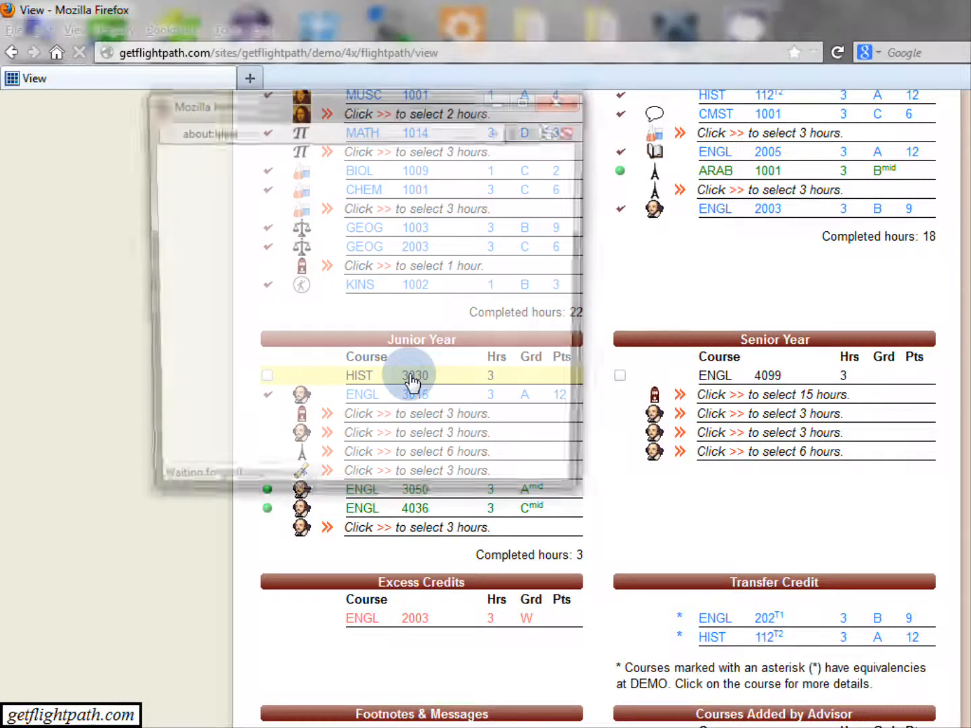
click(338, 177)
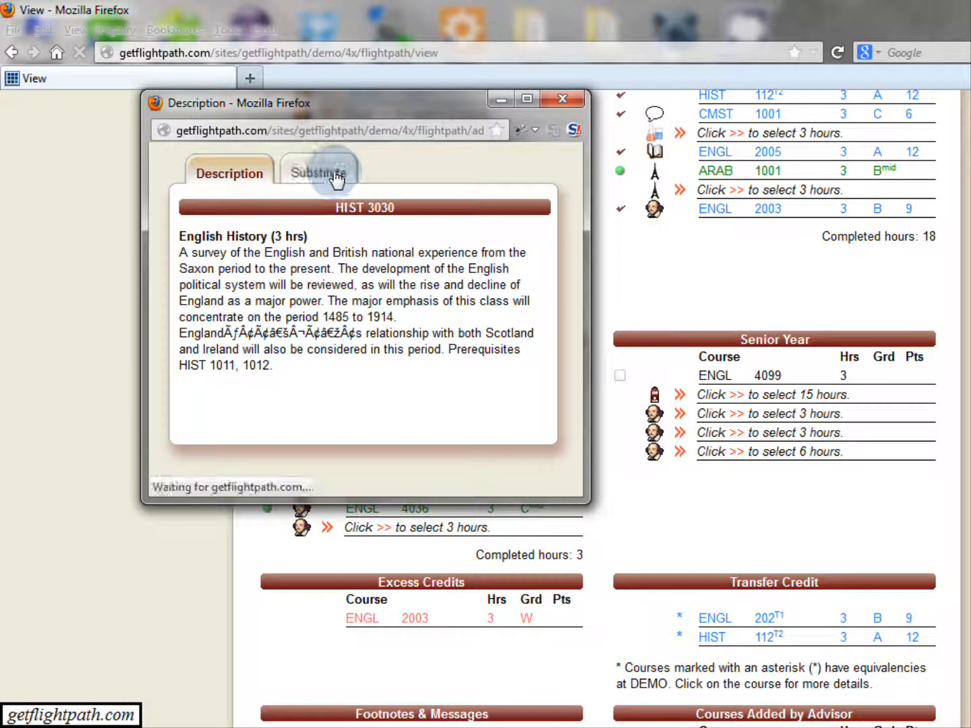
drag(524, 248, 532, 318)
click(194, 278)
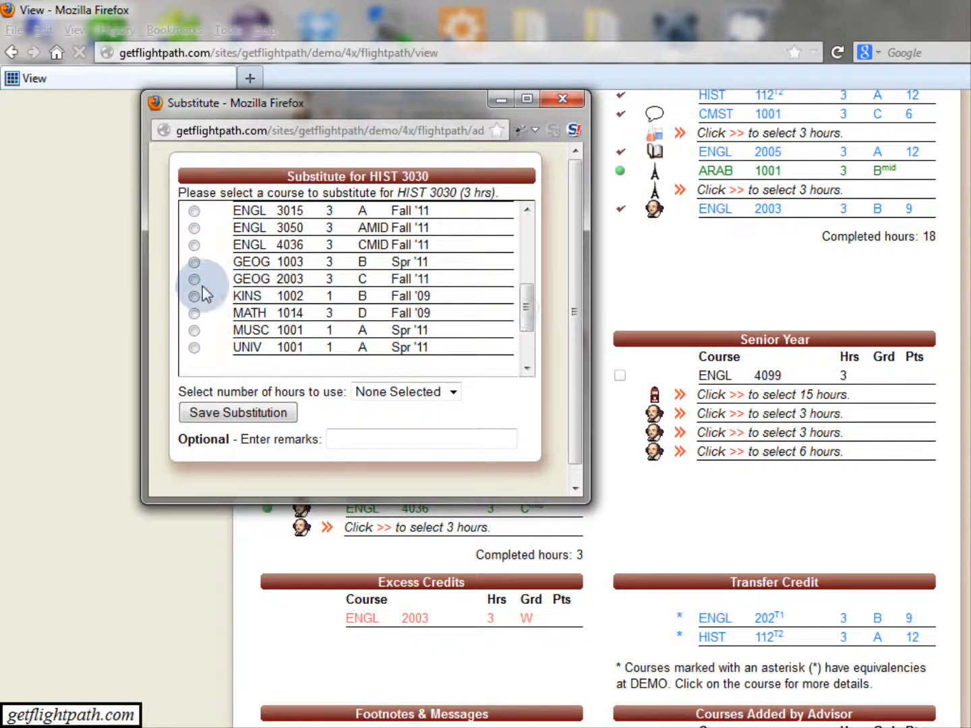
click(440, 392)
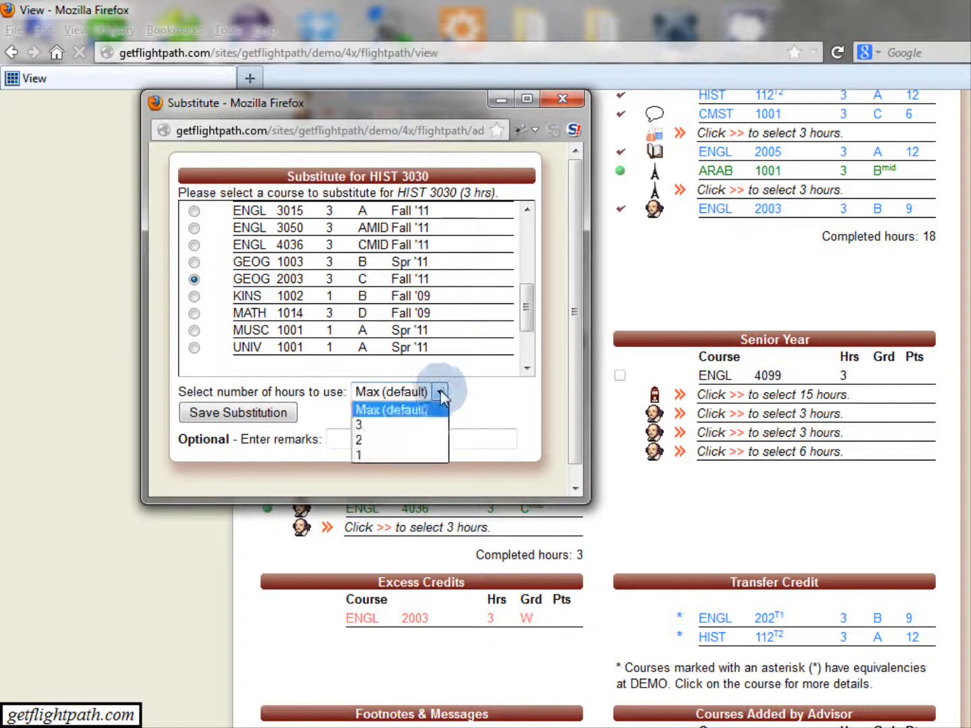
click(381, 458)
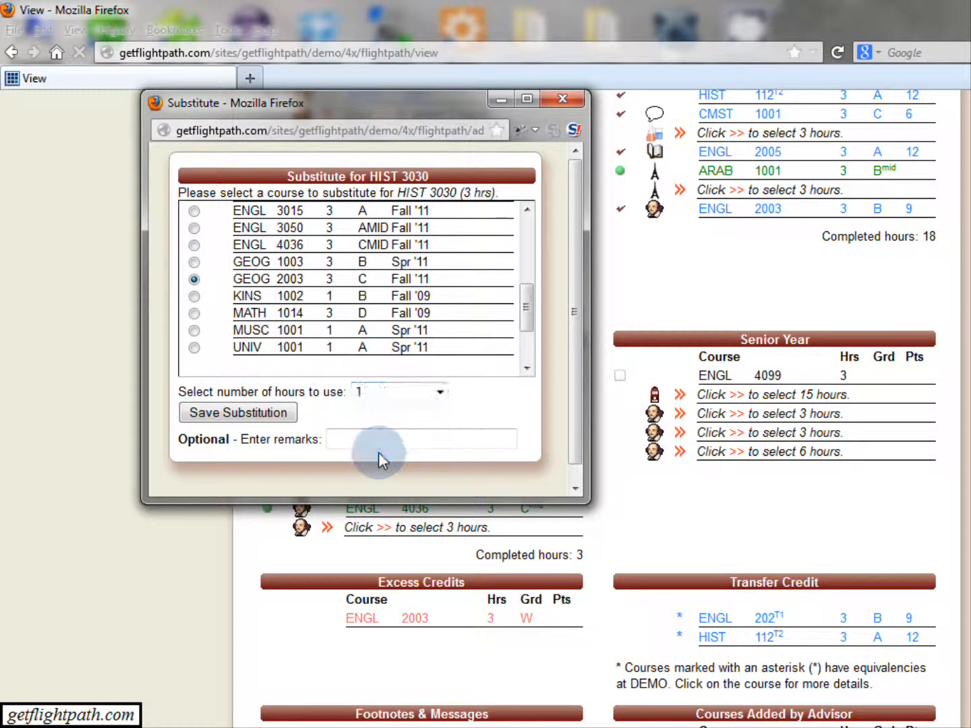
click(248, 413)
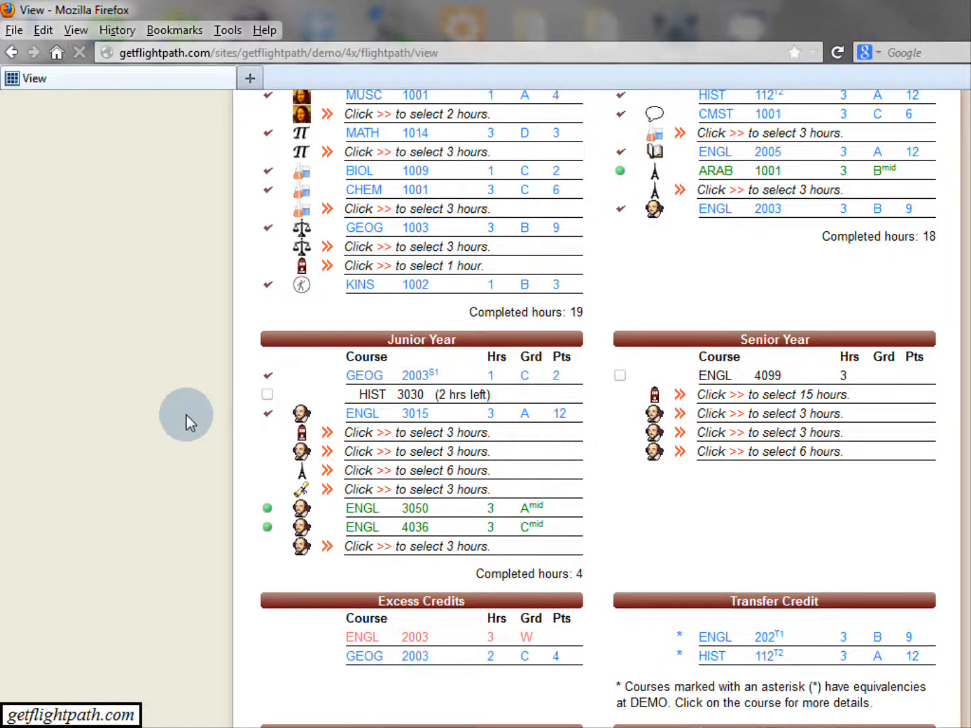
Substitute 2 hours of CHEM 1001 for the remaining hours of HIST 3030 and save it
click(469, 397)
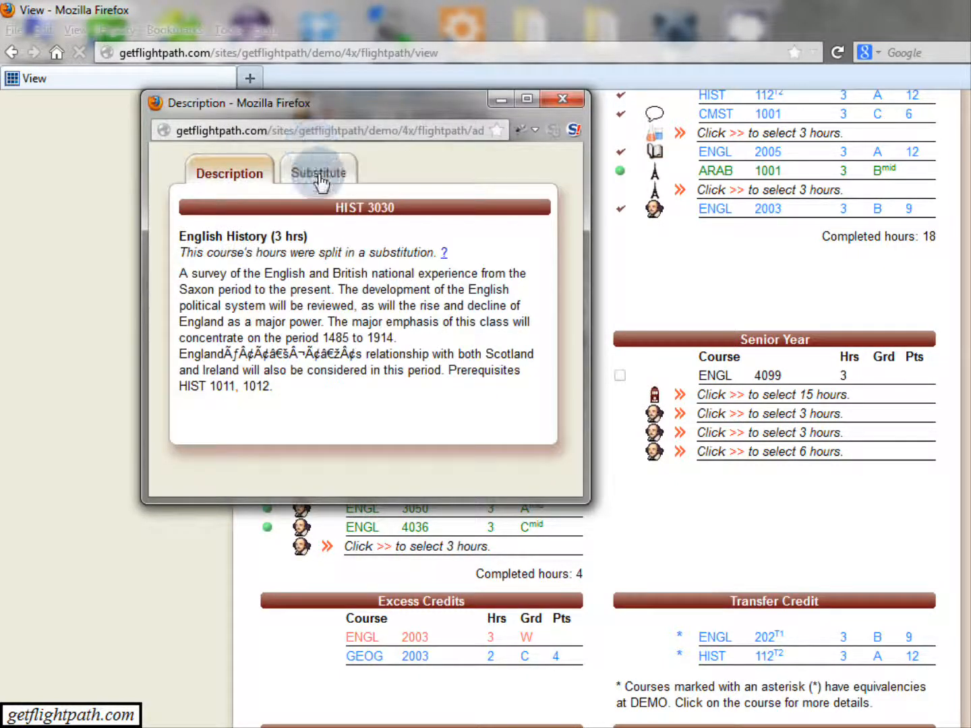
click(319, 177)
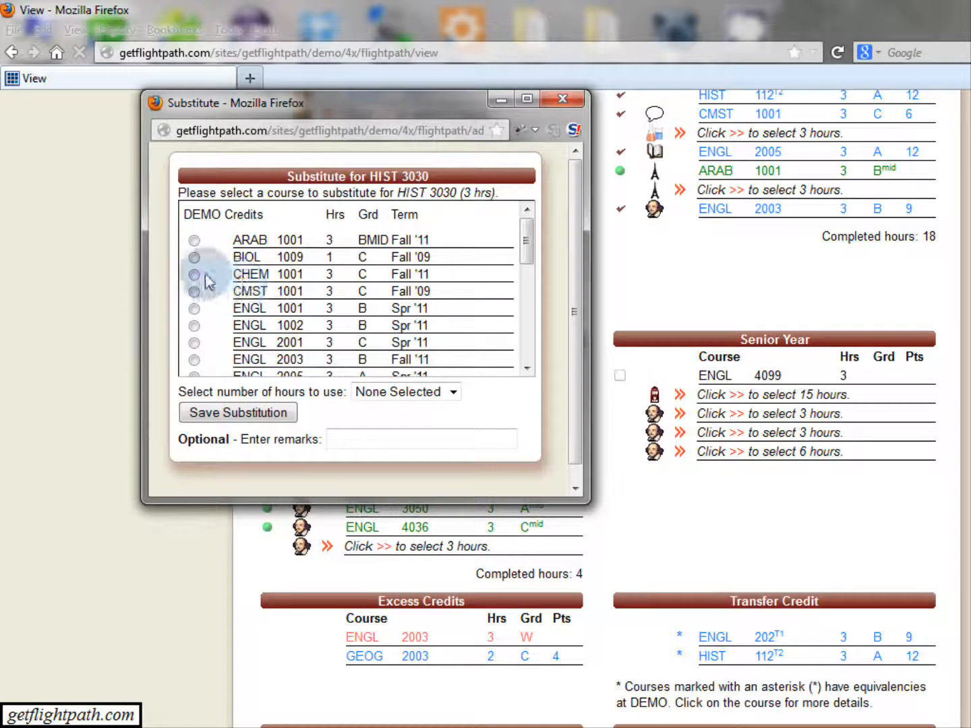
click(195, 274)
click(388, 394)
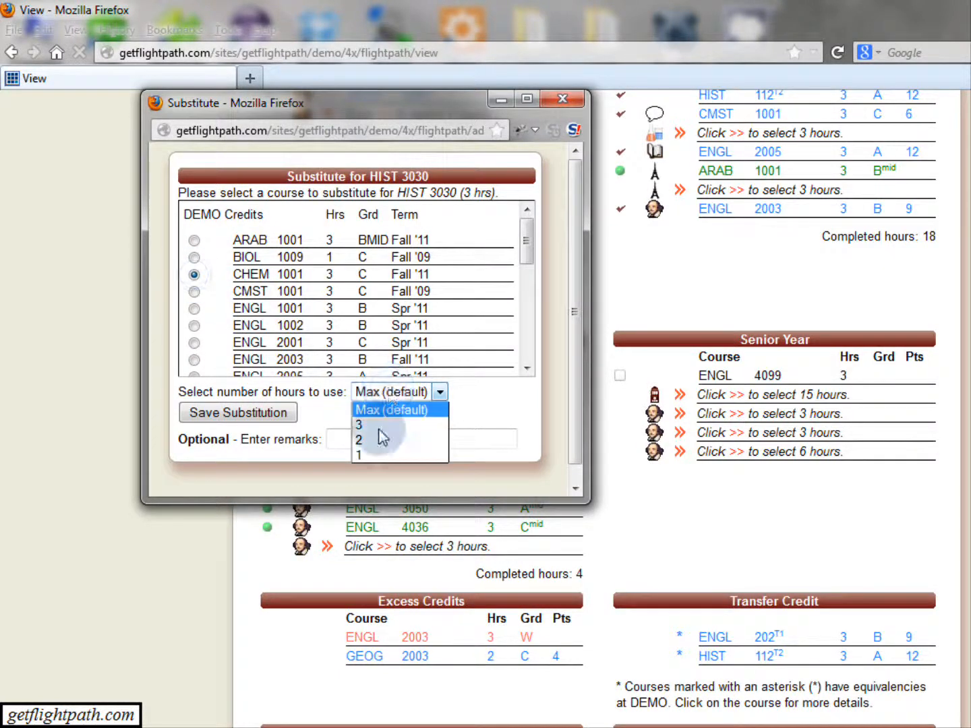
click(383, 439)
click(262, 413)
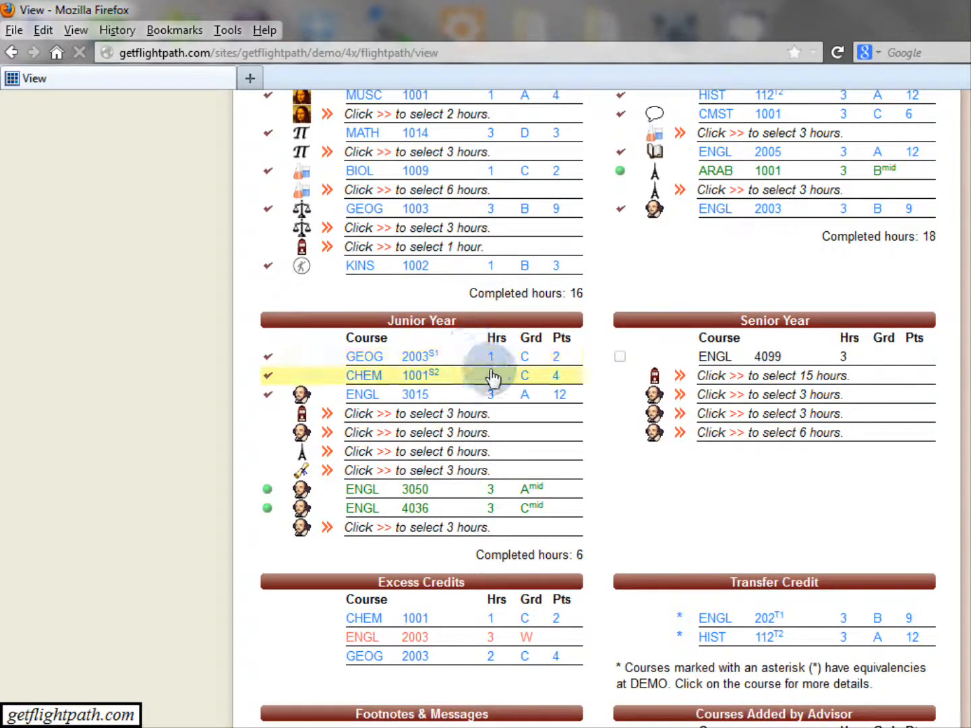
Review the GEOG 2003 substitution and split-hours notes, and examine the leftover course hours in the Excess Credits block
click(442, 359)
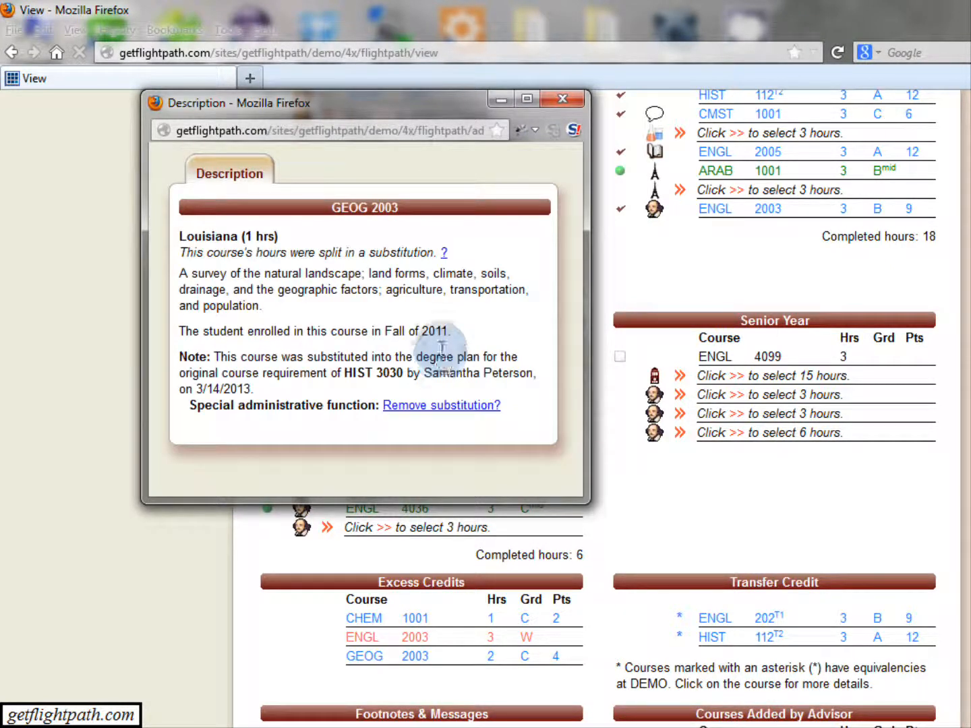
drag(317, 373, 475, 373)
click(475, 372)
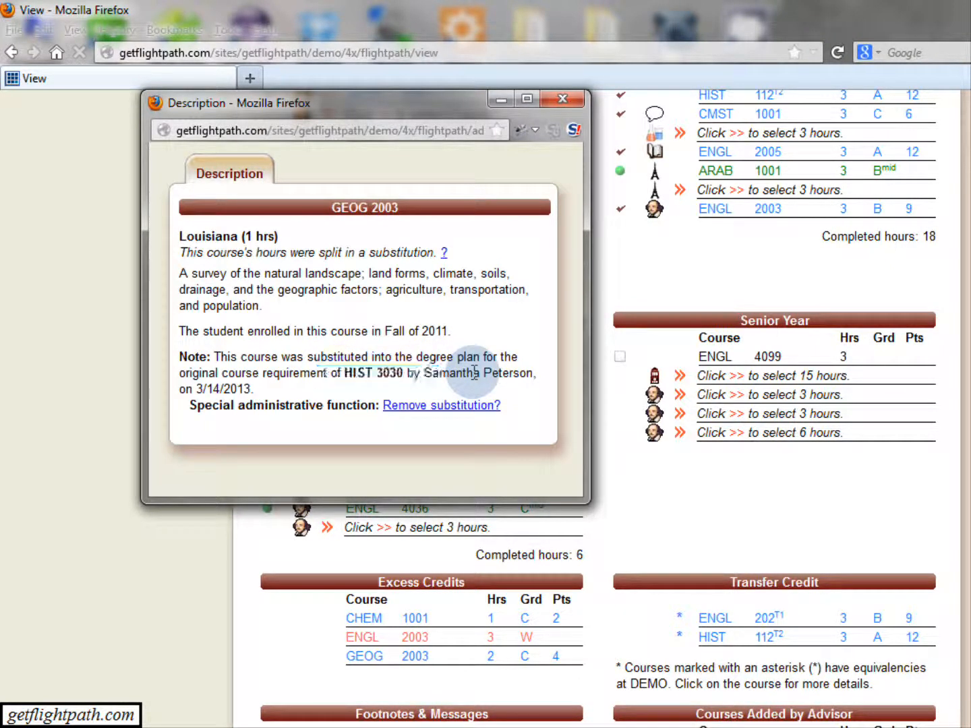
drag(297, 253, 357, 260)
click(356, 260)
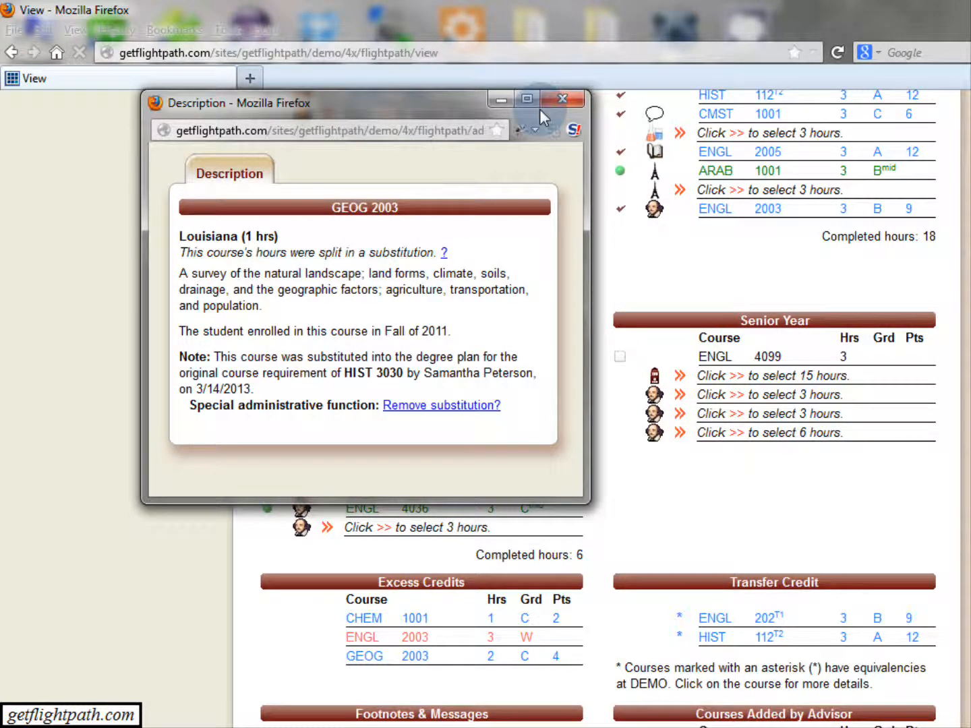
click(562, 99)
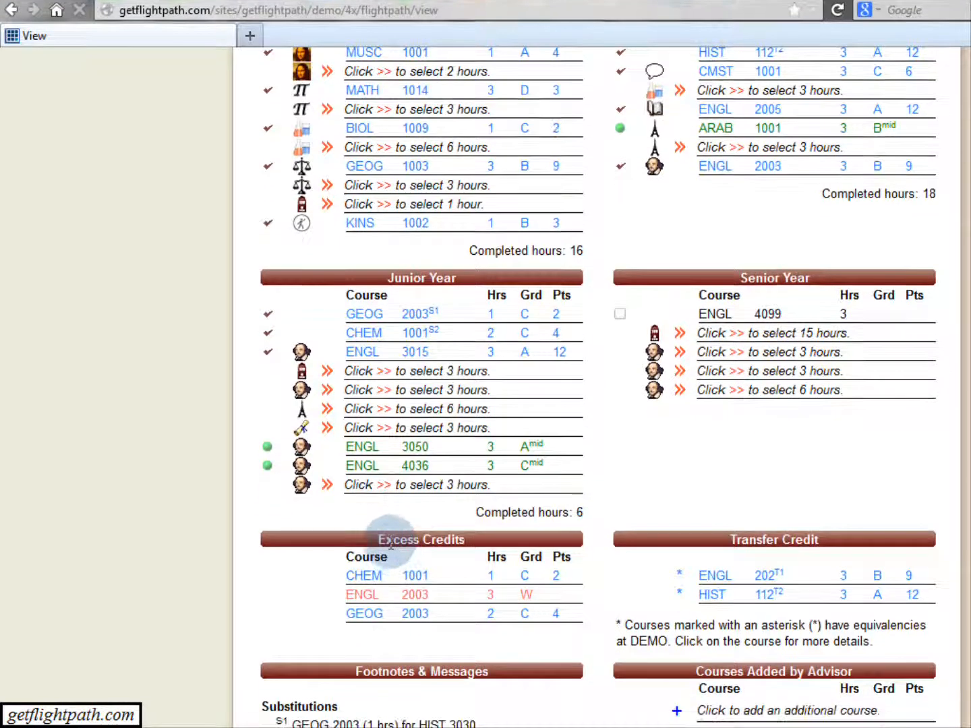
drag(387, 585, 445, 589)
click(446, 546)
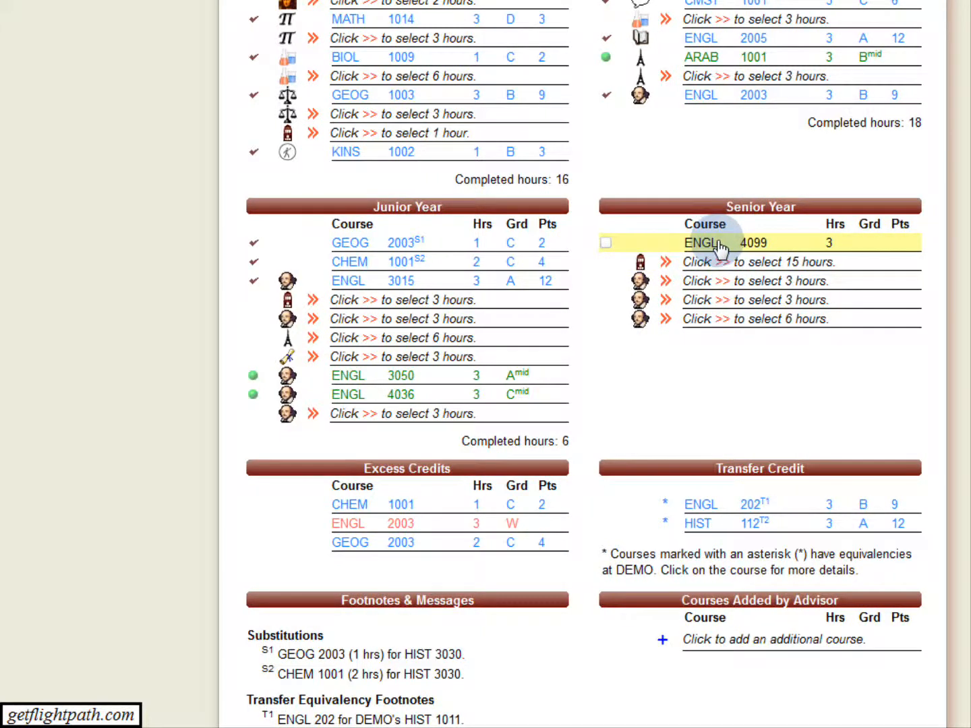
Open the substitution choices for ENGL 4099 in the Senior Year block and look through them for courses already partly substituted
click(718, 244)
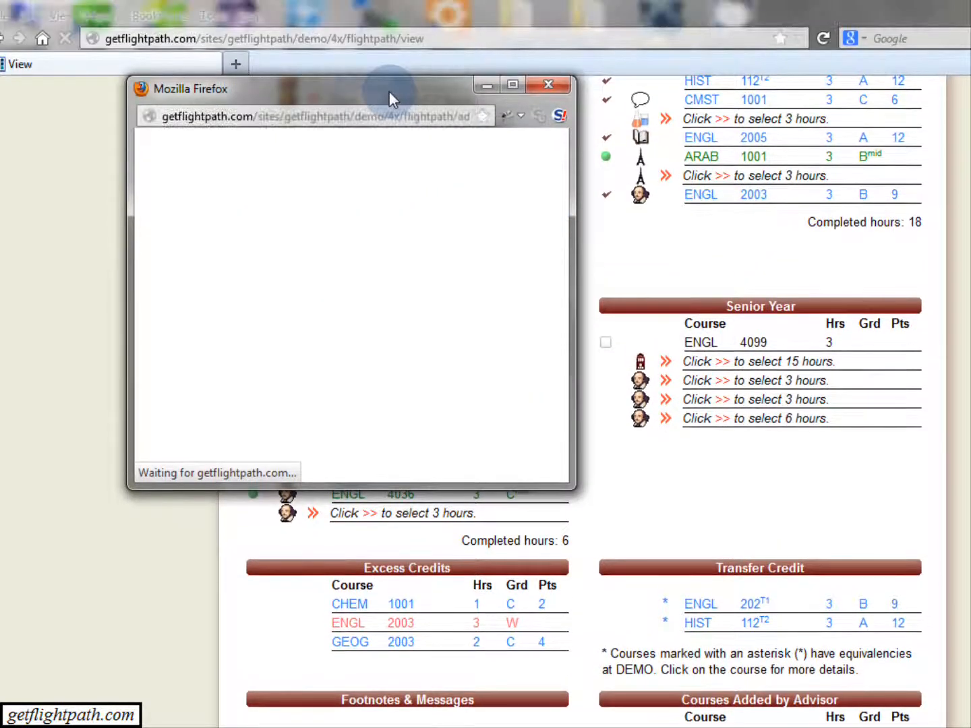
click(297, 154)
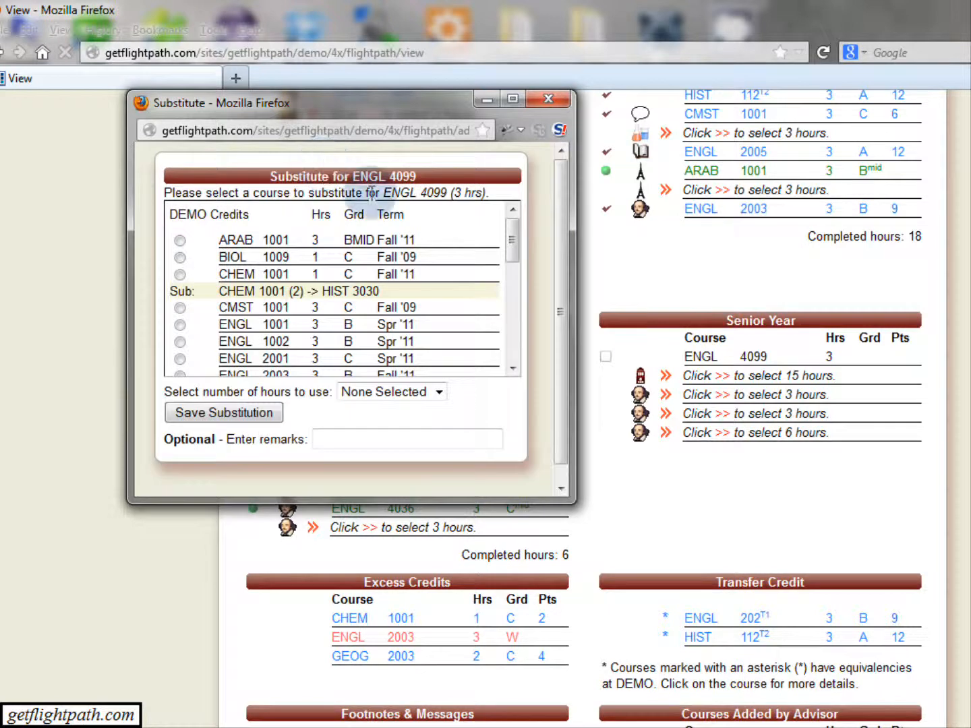
drag(513, 256, 513, 299)
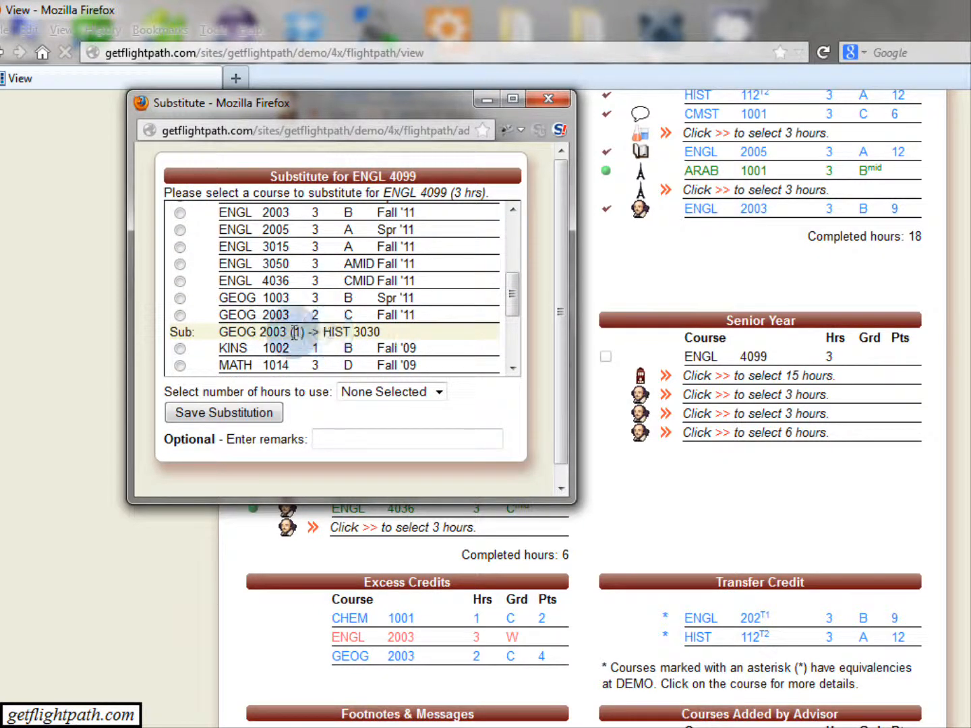
Substitute the remaining hour of CHEM 1001 for ENGL 4099 in the Senior Year block and save it
drag(516, 296, 515, 243)
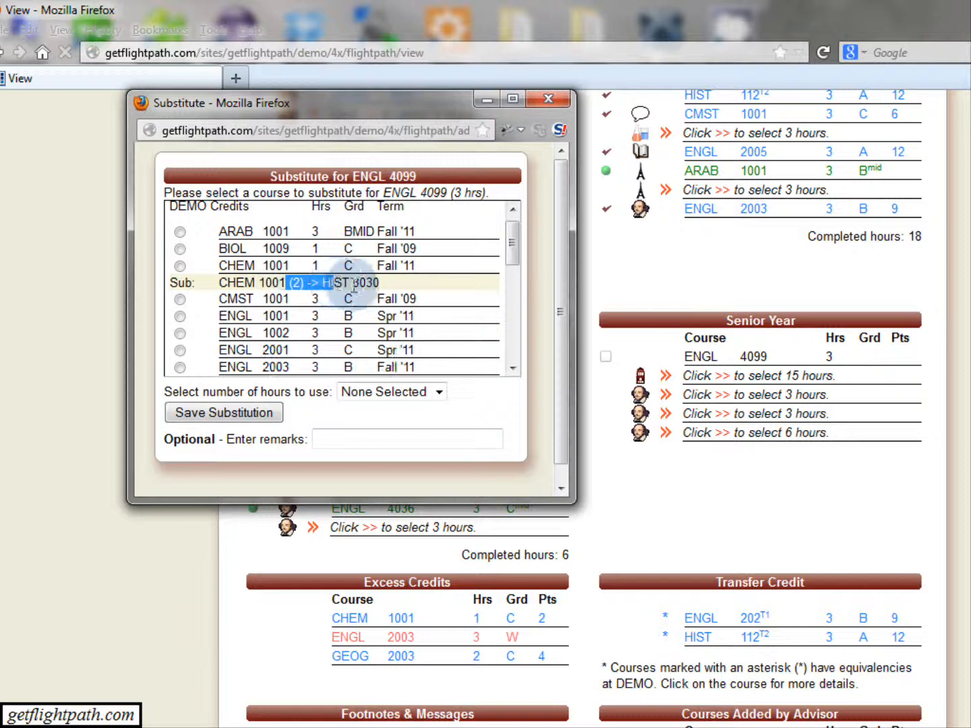
click(313, 283)
click(180, 265)
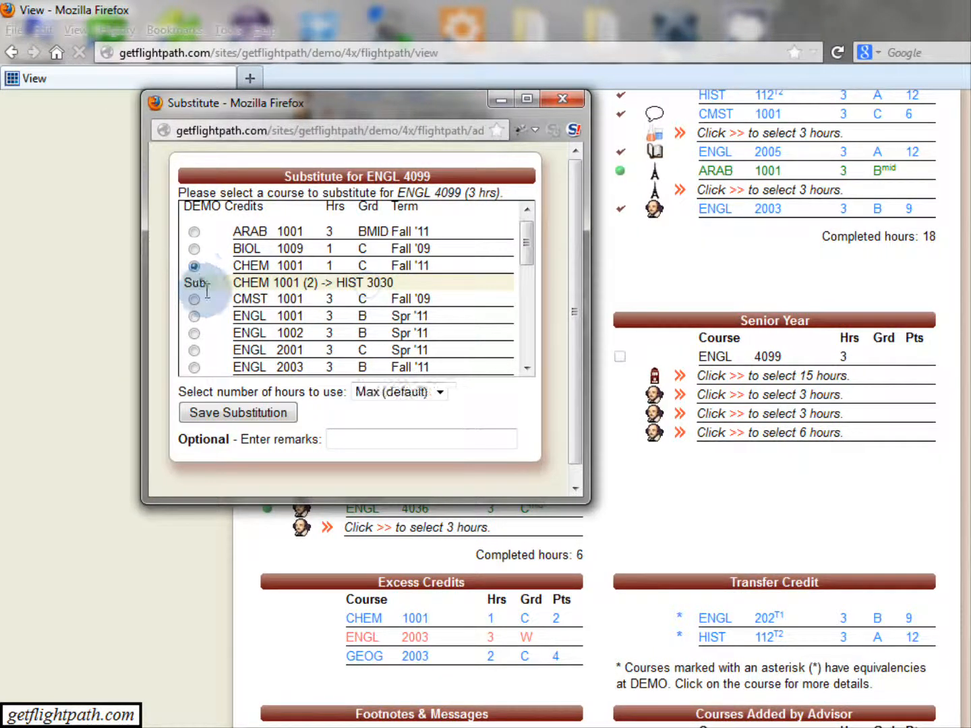
click(233, 413)
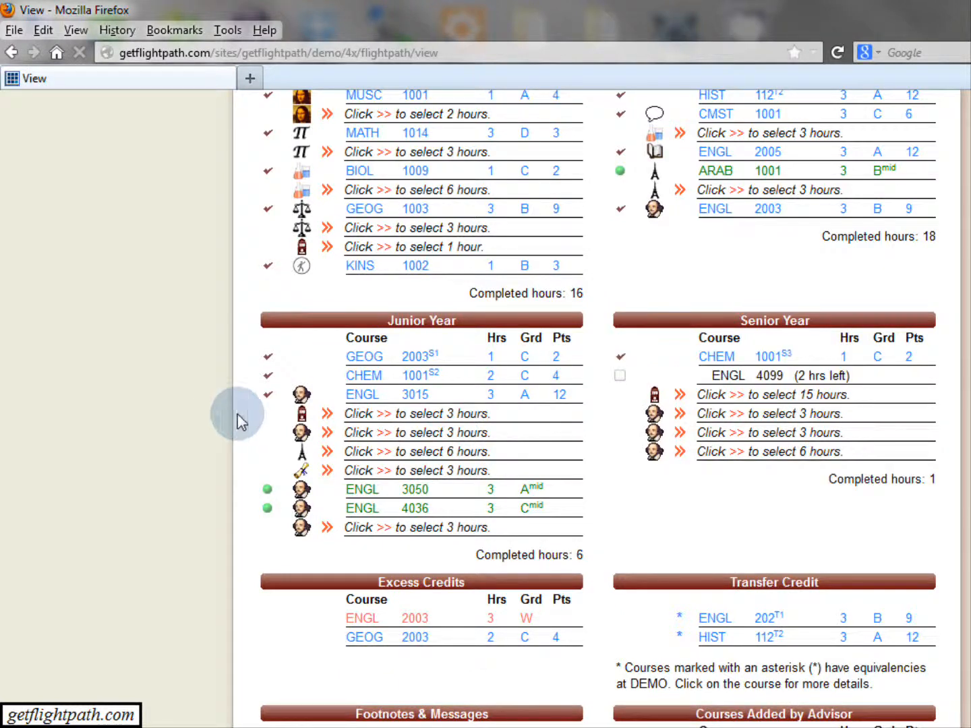
Substitute the leftover 2 hours of GEOG 2003 for the remaining hours of ENGL 4099 and save it
click(760, 376)
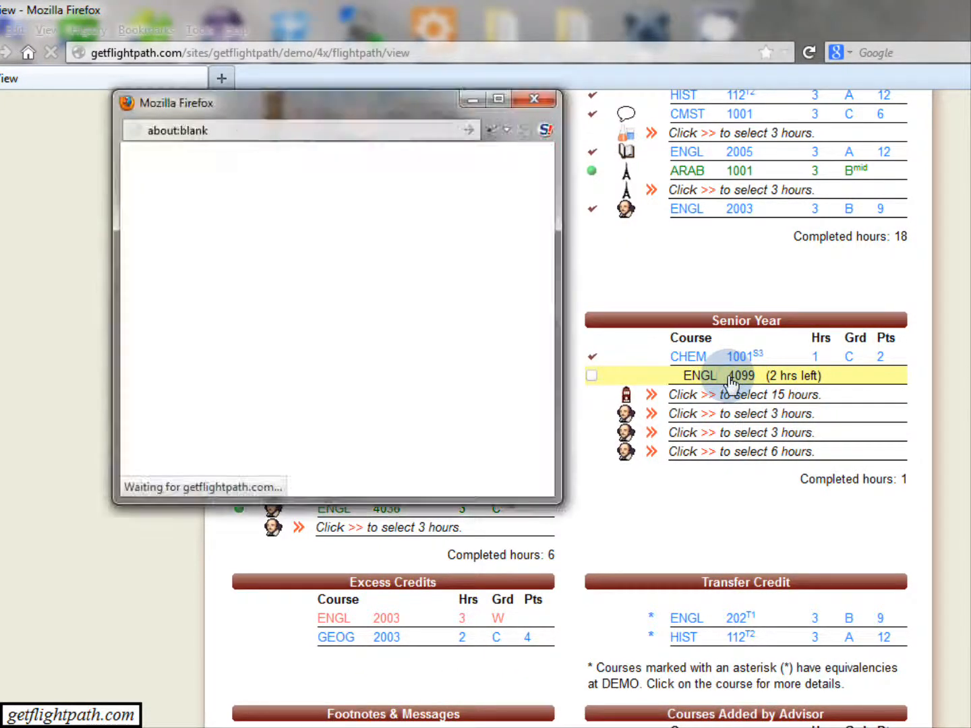
click(305, 174)
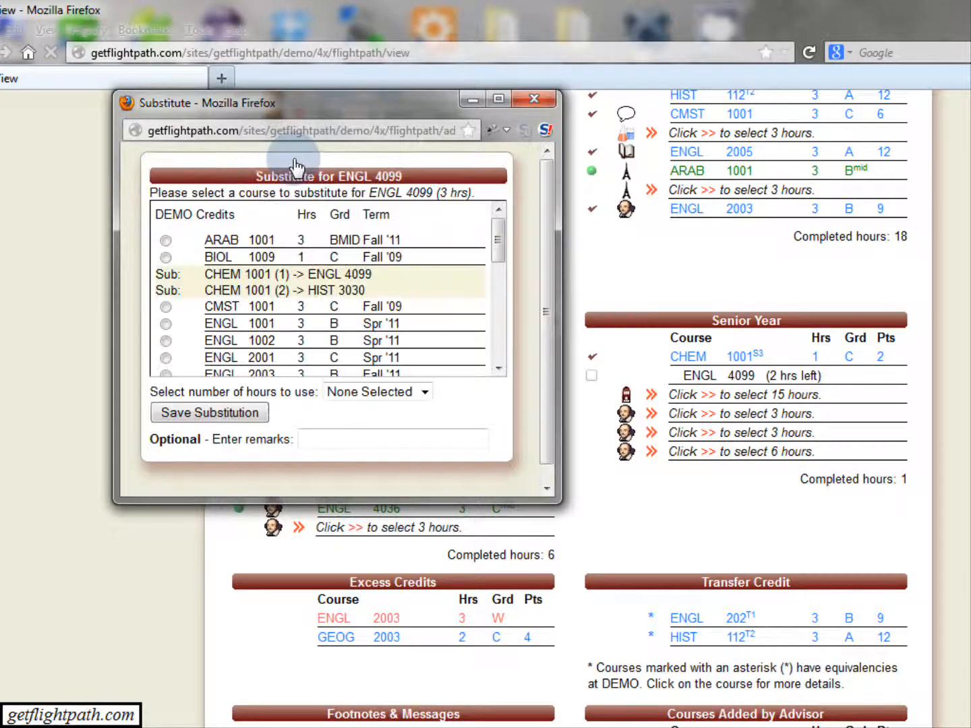
drag(499, 251, 501, 303)
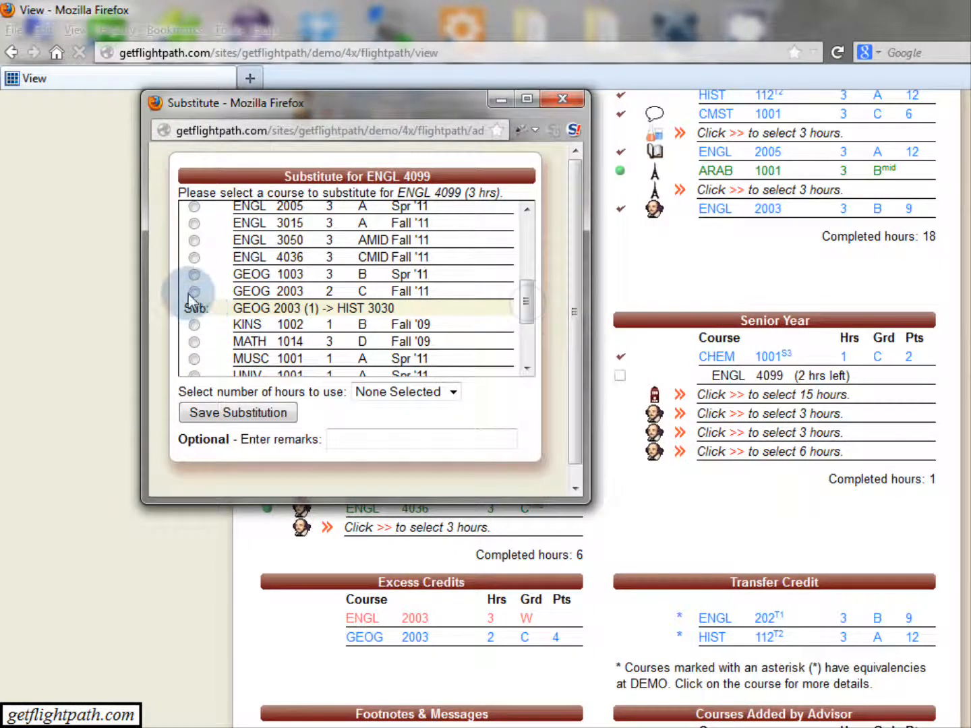
click(194, 291)
click(225, 414)
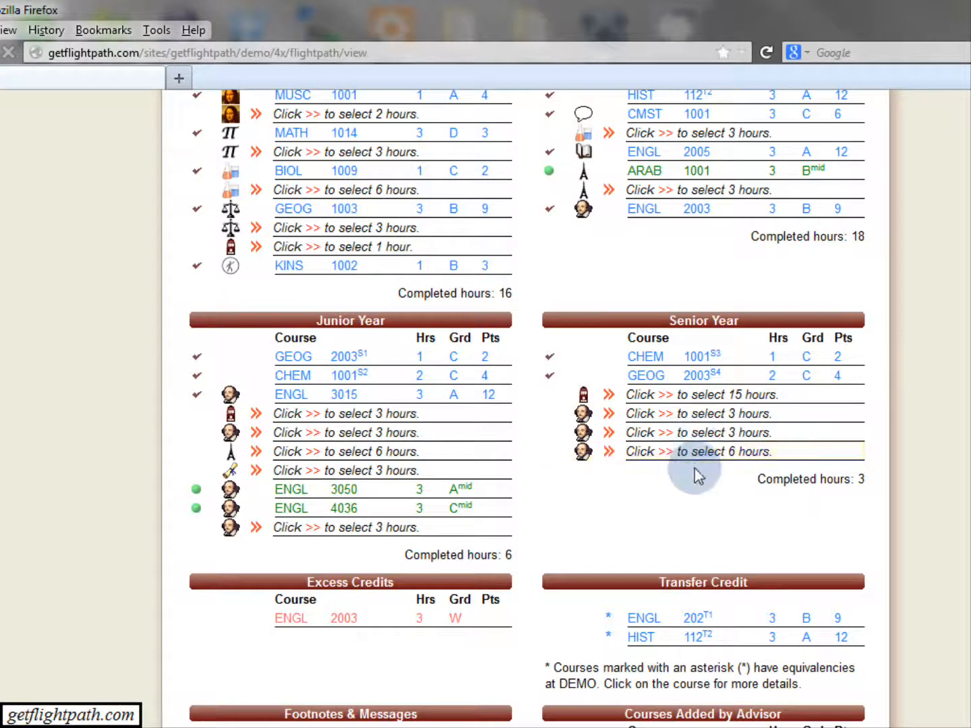
Set up an addition-only substitution of ARAB 1001 for ENGL 3003 in the Senior Year 6-hour English Electives group, and discard it unsaved
click(700, 458)
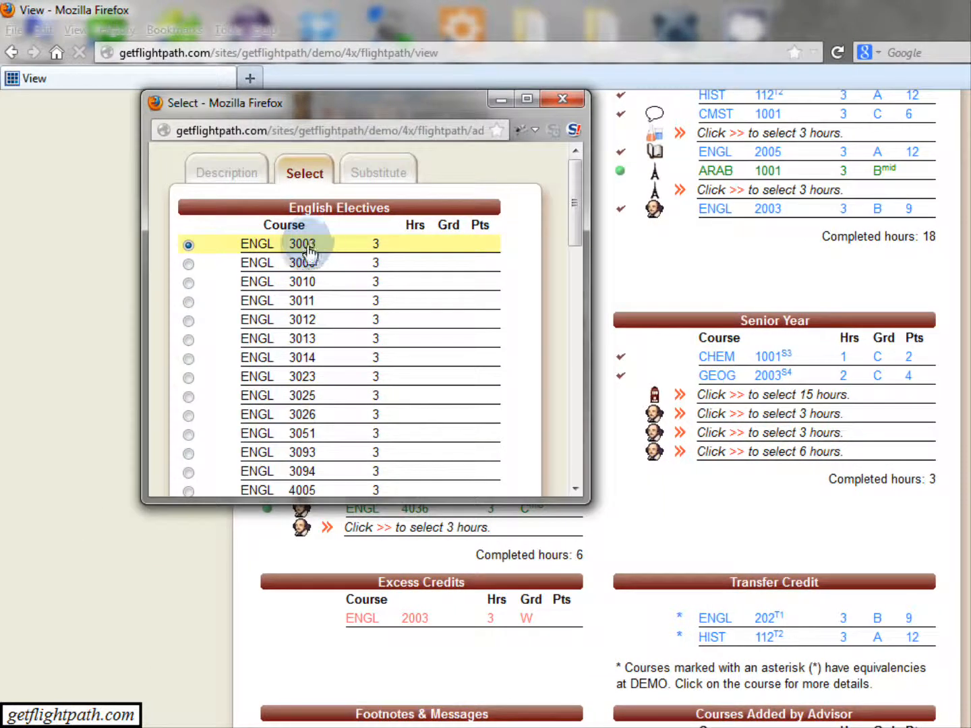
click(383, 174)
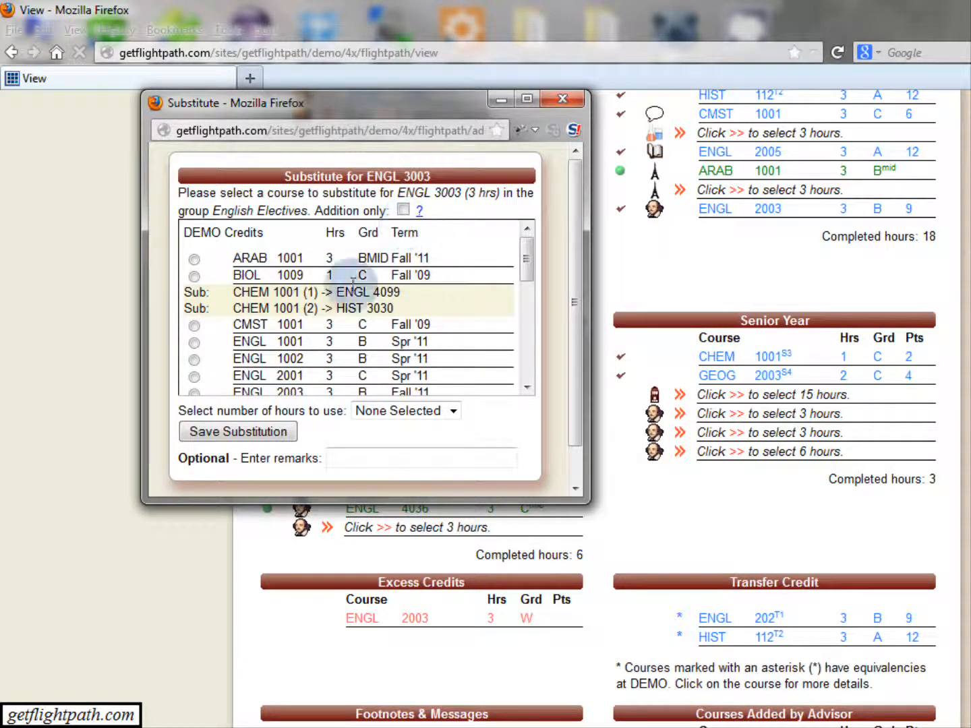
click(194, 258)
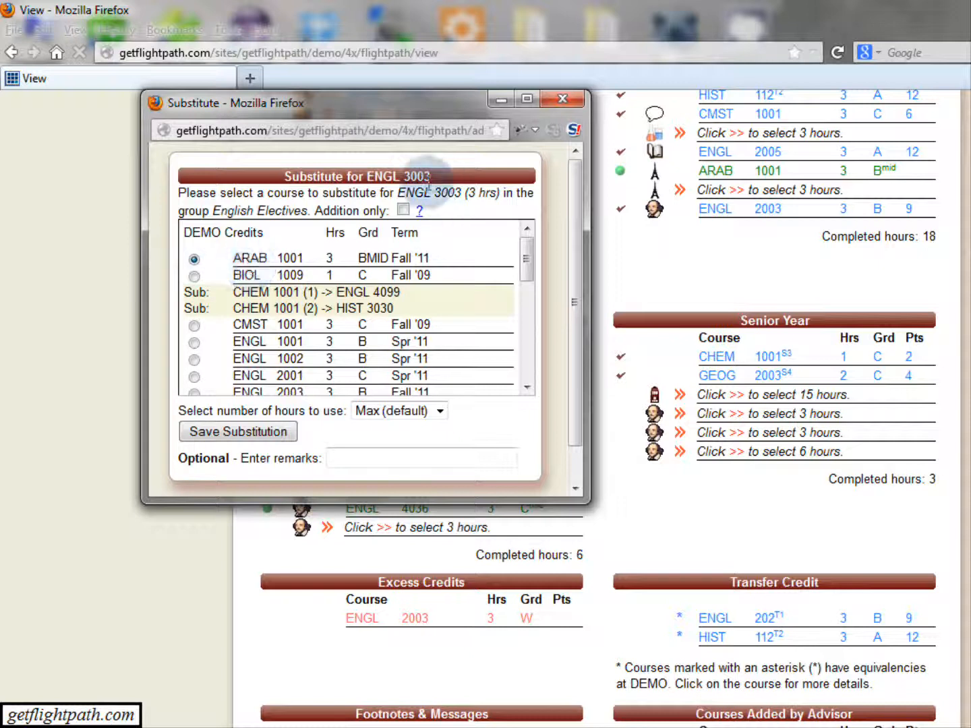
drag(397, 194, 458, 198)
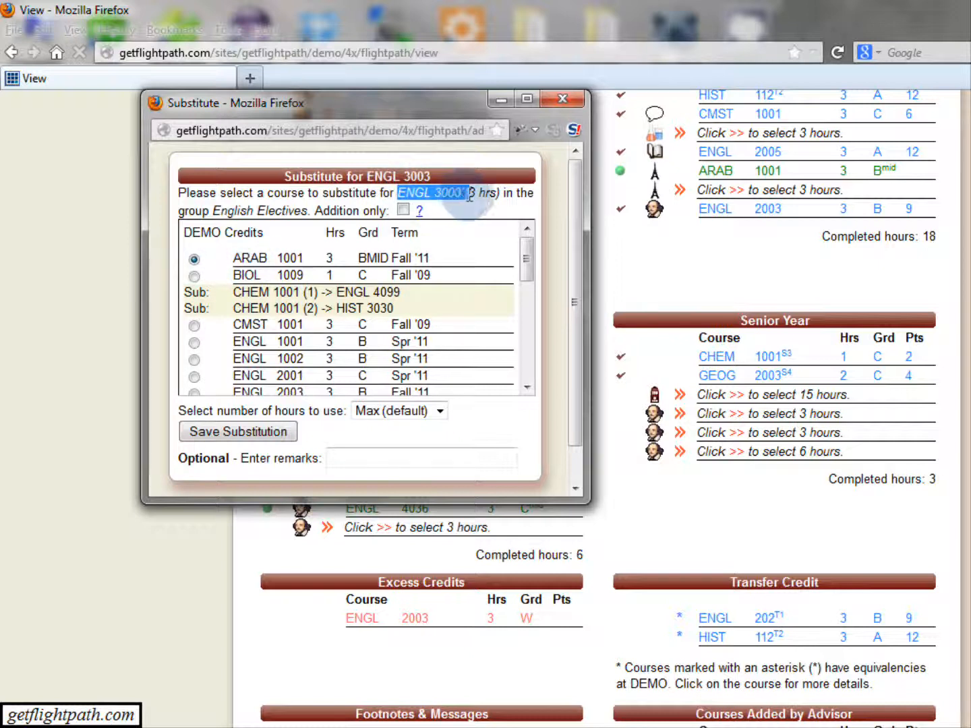
click(482, 197)
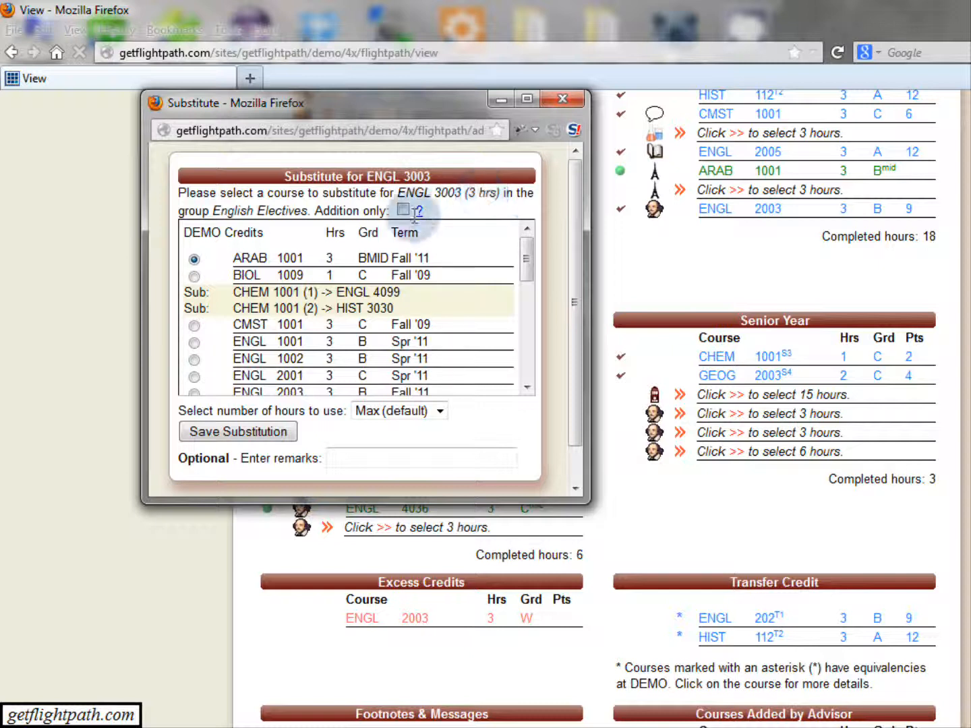
click(403, 209)
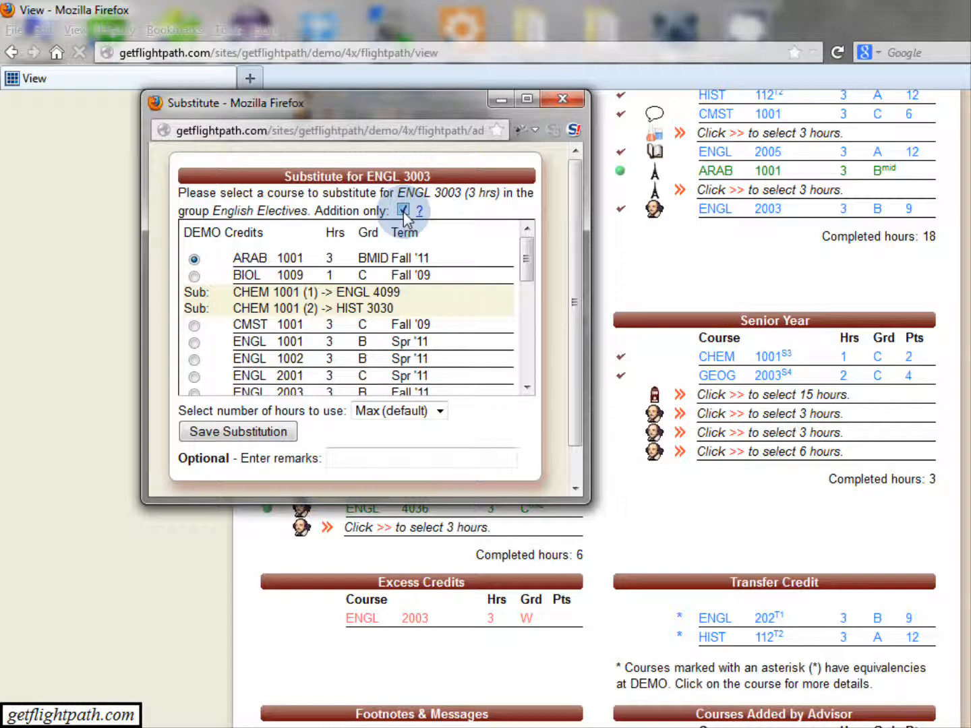
click(562, 98)
Review the student's recorded substitutions and their removal options in the Administrator's Toolbox, and close it
scroll(425, 482, down, 3)
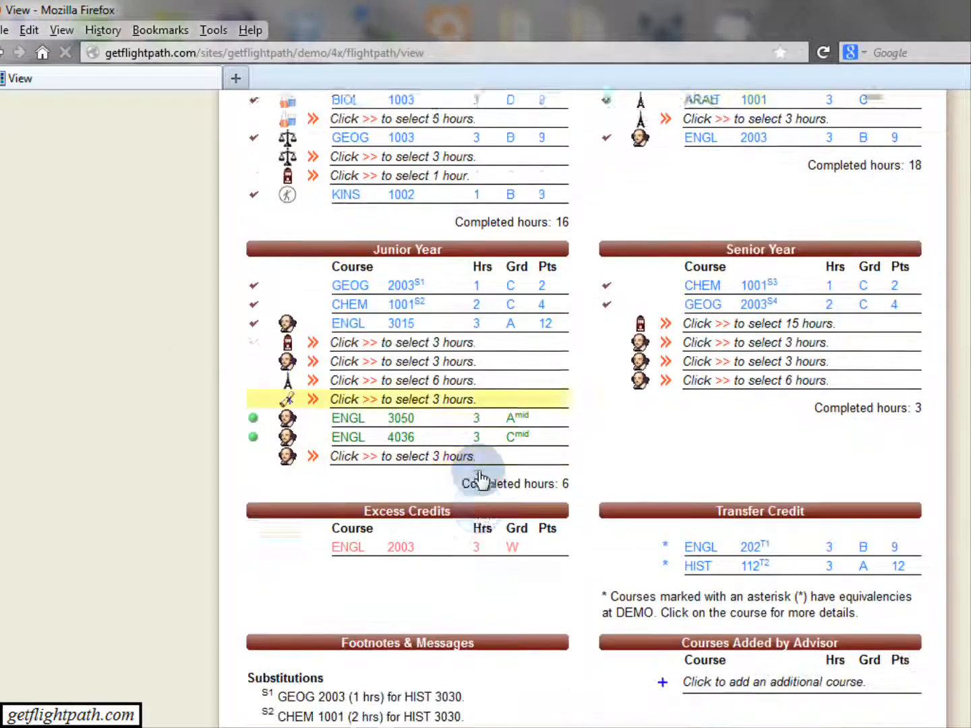
scroll(471, 567, down, 2)
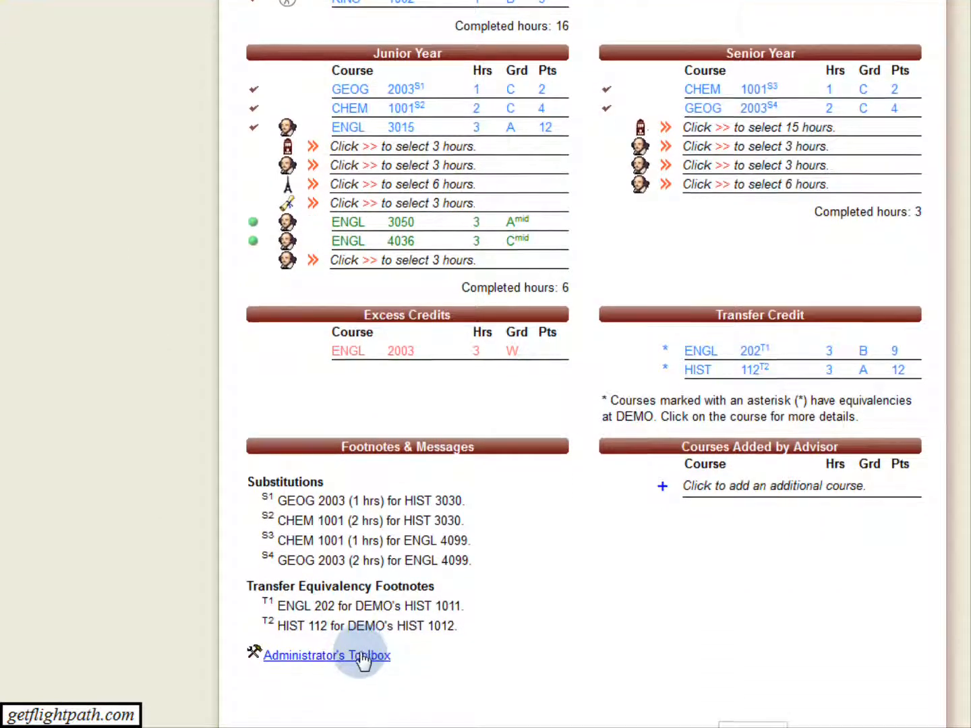
click(361, 656)
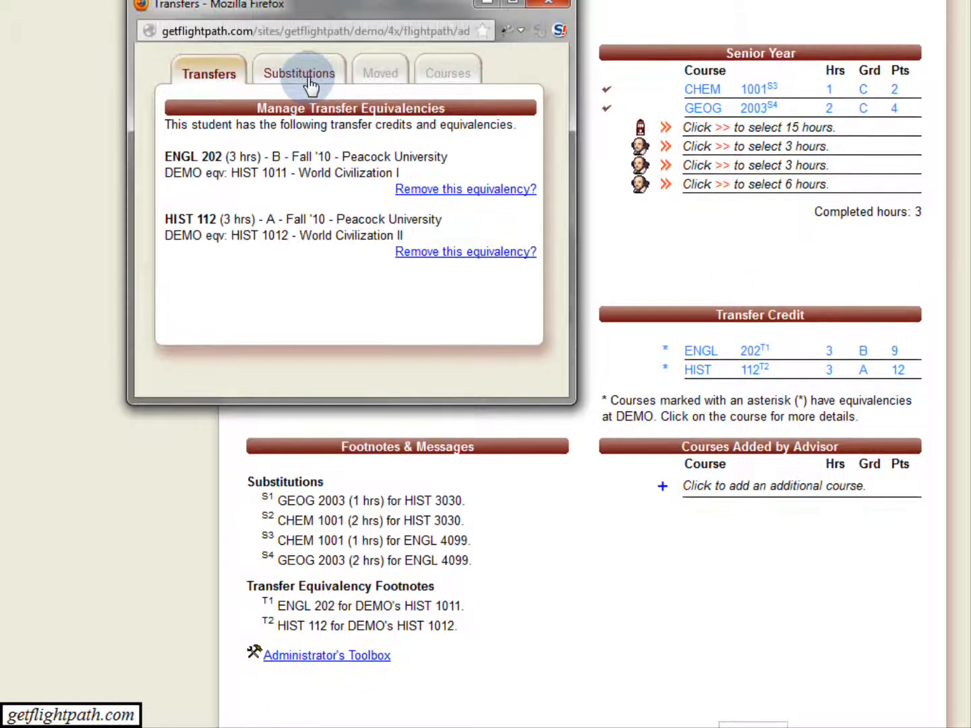
click(307, 38)
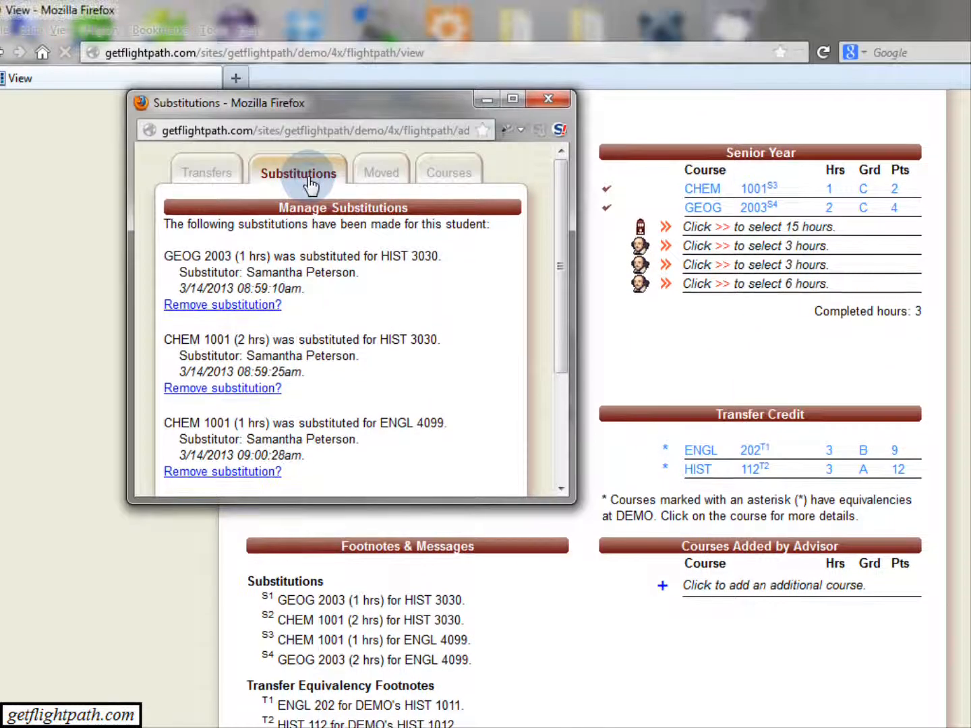
scroll(405, 312, down, 4)
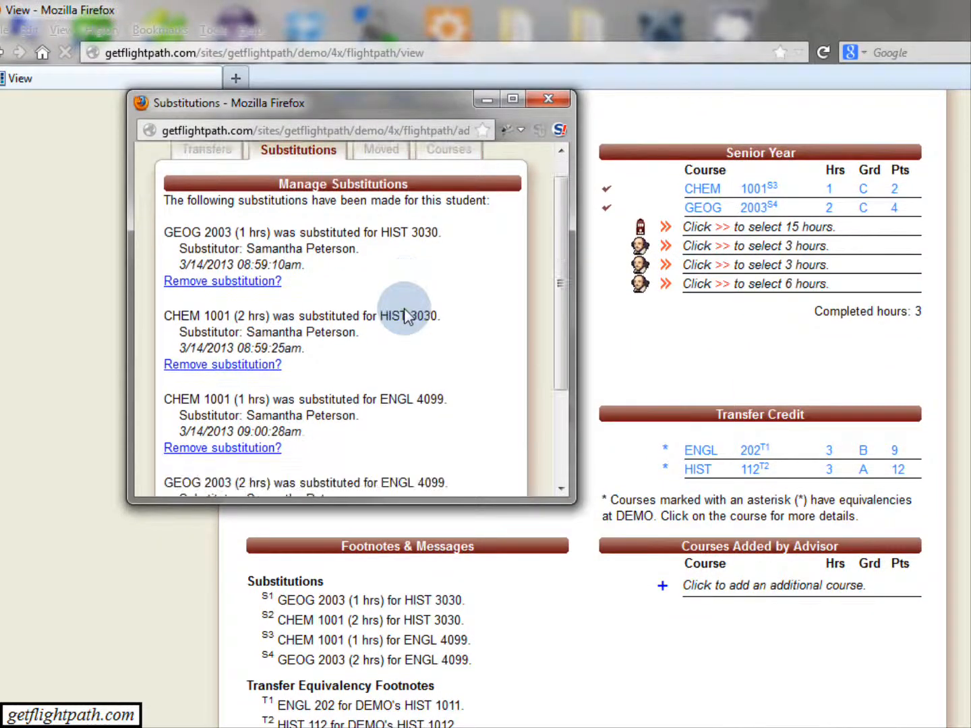
scroll(402, 312, up, 3)
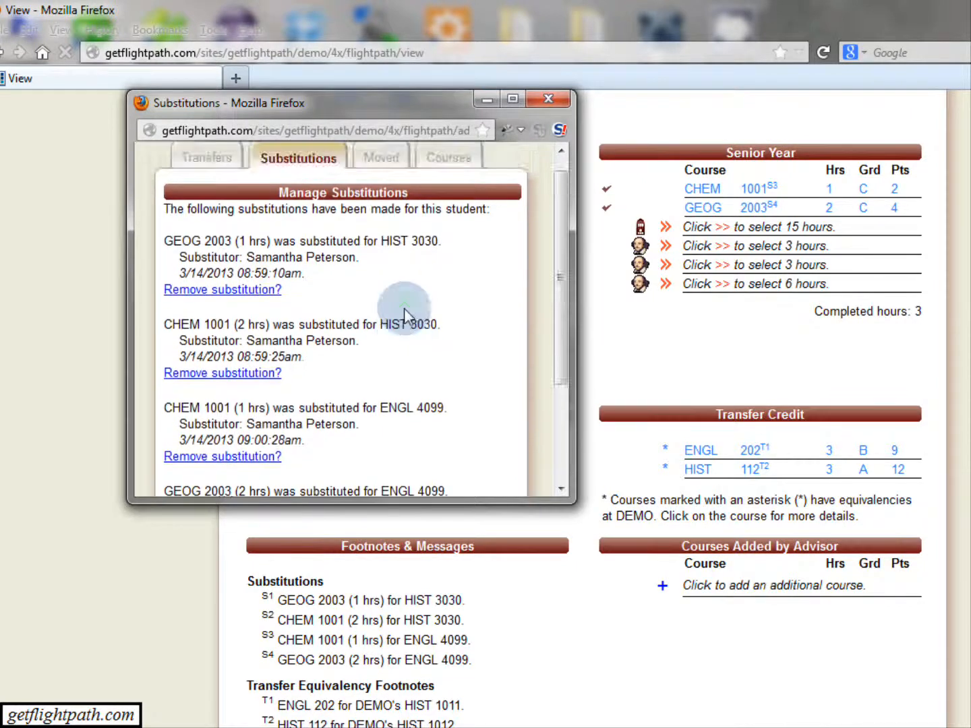
scroll(357, 321, down, 2)
scroll(354, 324, down, 1)
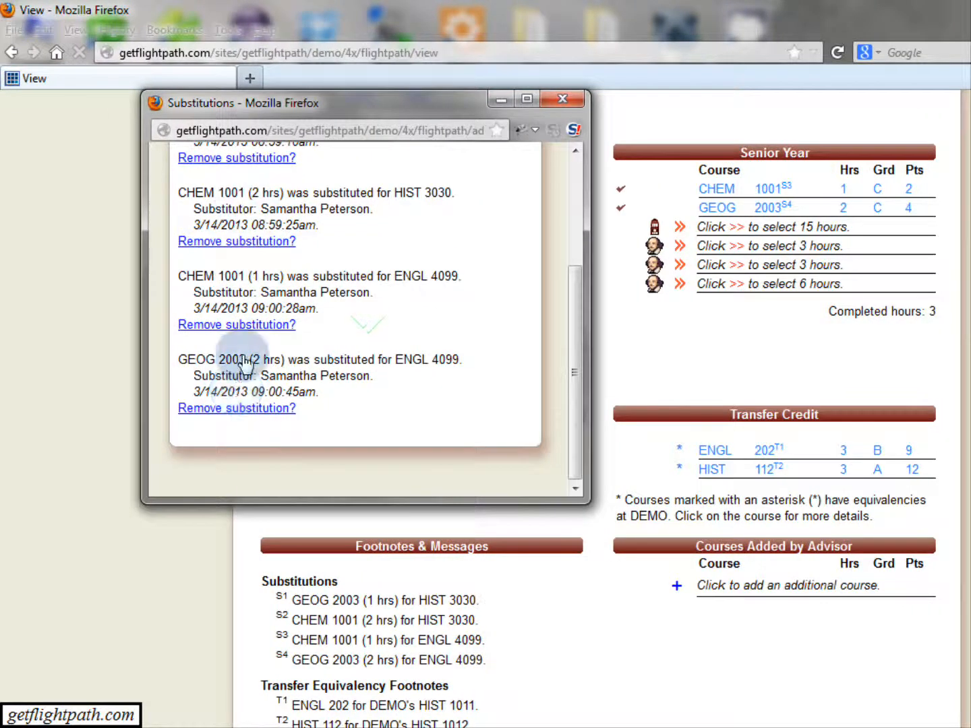
click(563, 99)
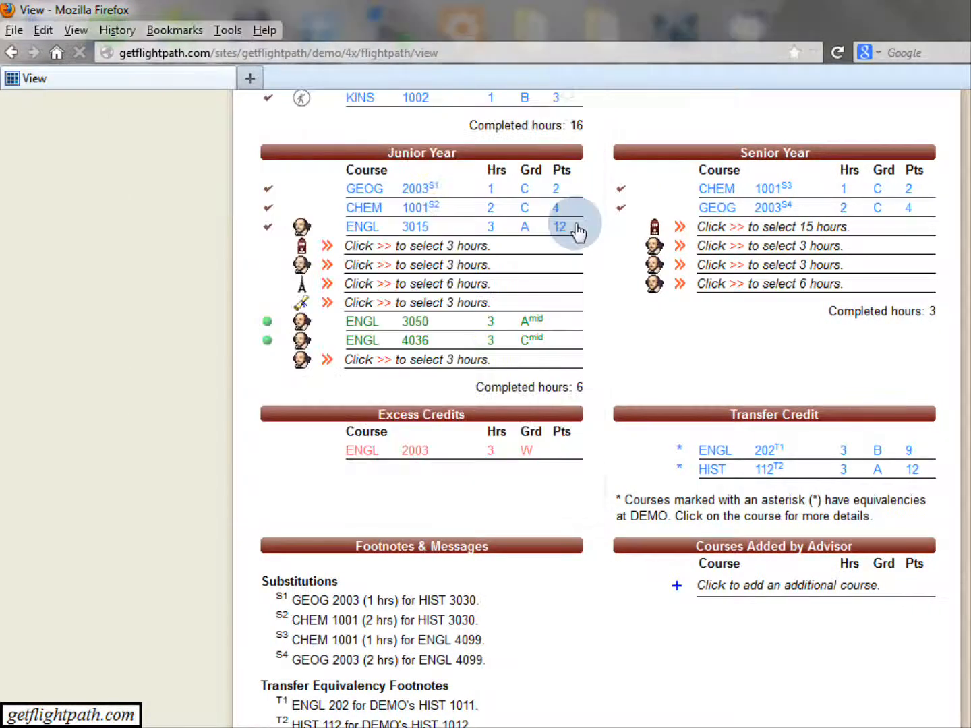
Remove ENGL 2001 in the Sophomore Year block from its position in the degree plan
scroll(606, 491, up, 3)
scroll(606, 490, up, 5)
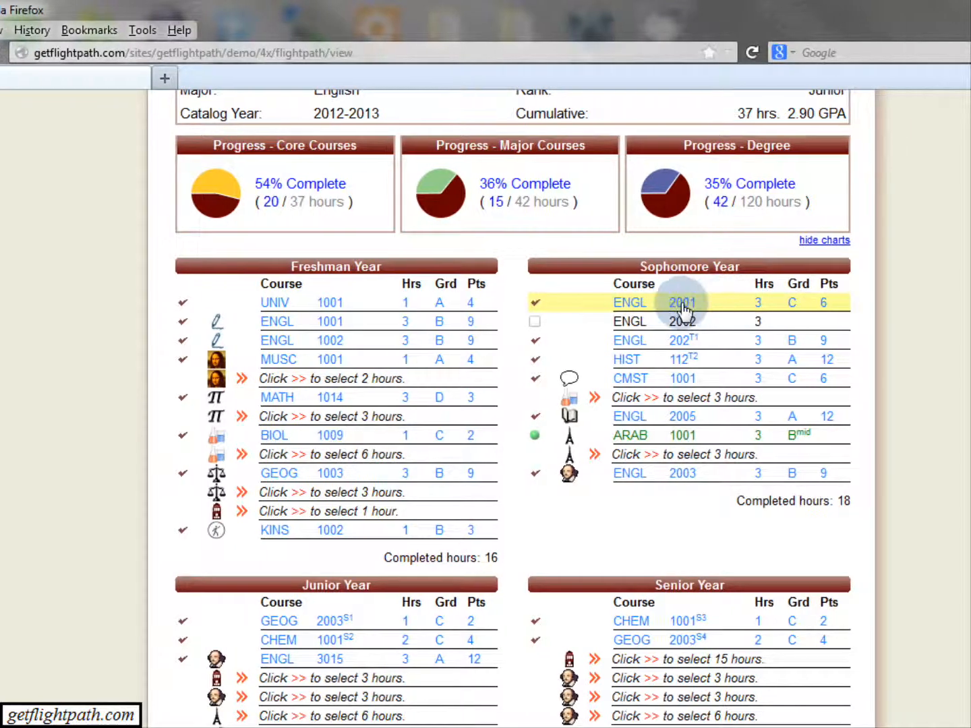
click(721, 313)
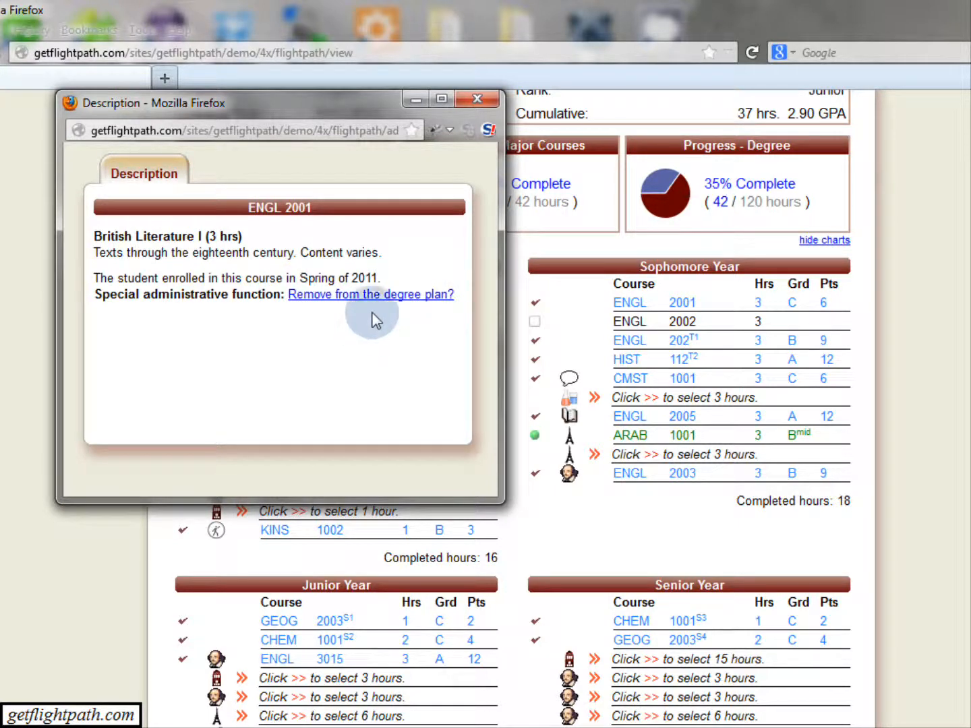
click(388, 297)
click(276, 323)
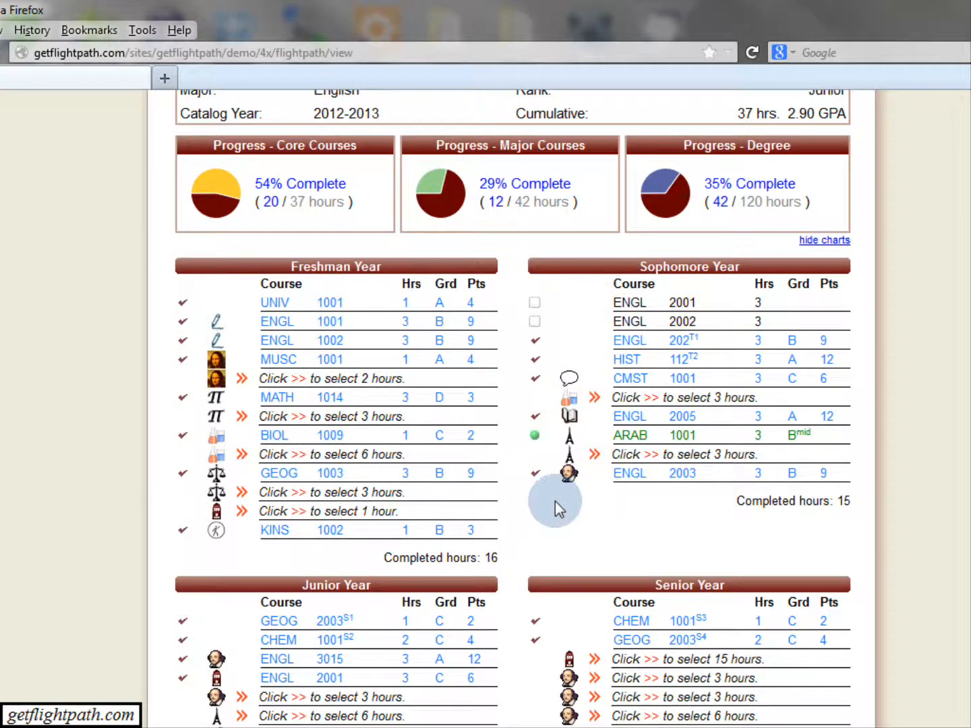
Restore the removed ENGL 2001 to the degree plan from the moved courses in the Administrator's Toolbox
scroll(512, 537, down, 6)
scroll(511, 537, down, 3)
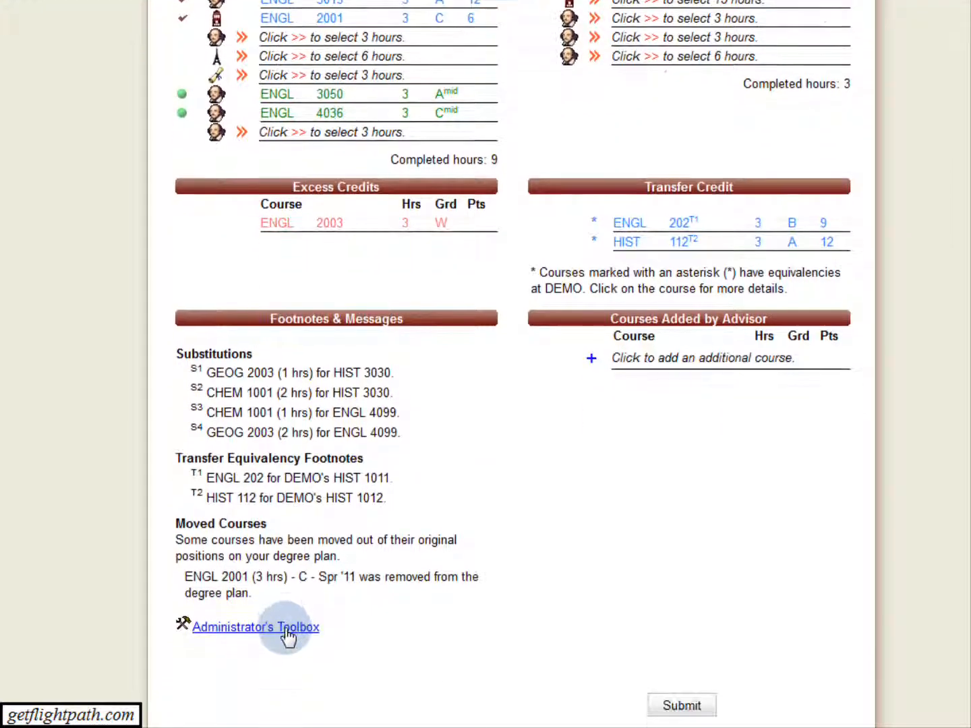
click(288, 683)
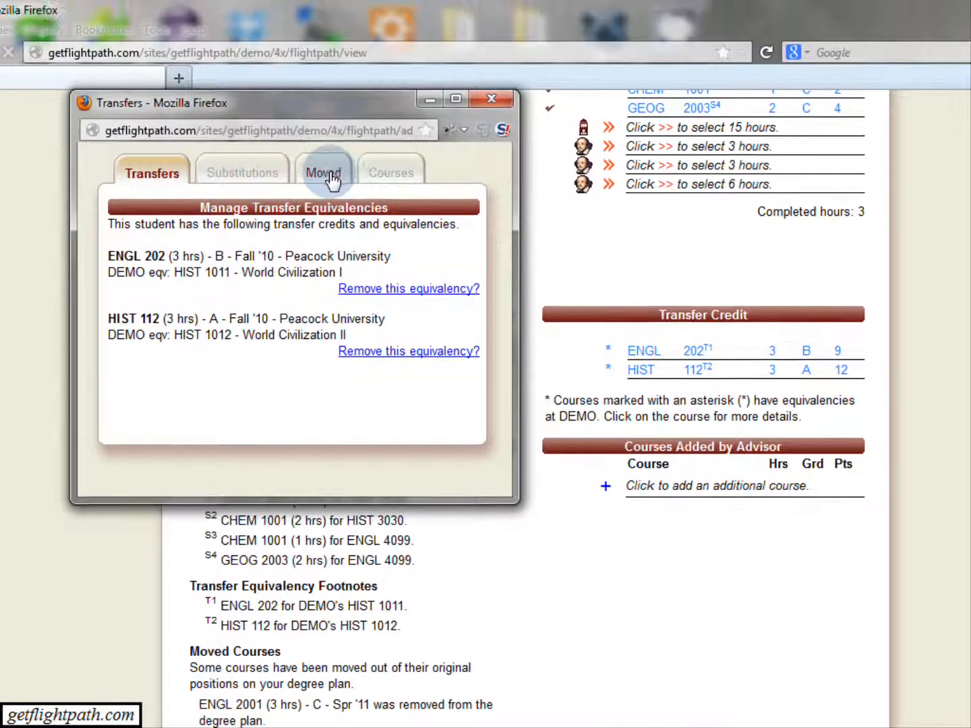
click(331, 177)
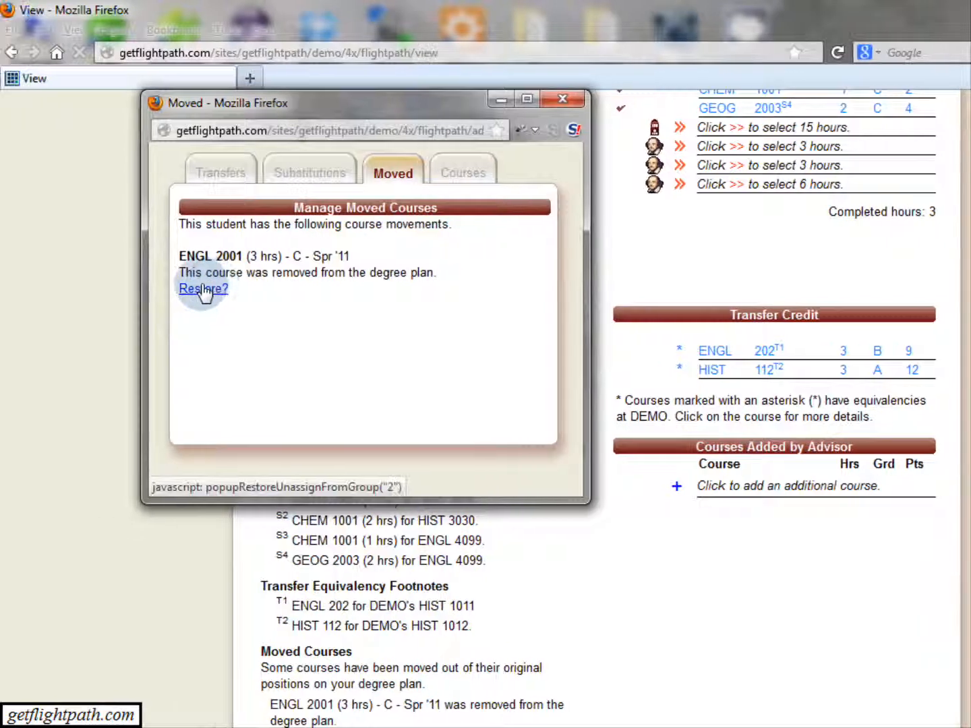
click(183, 289)
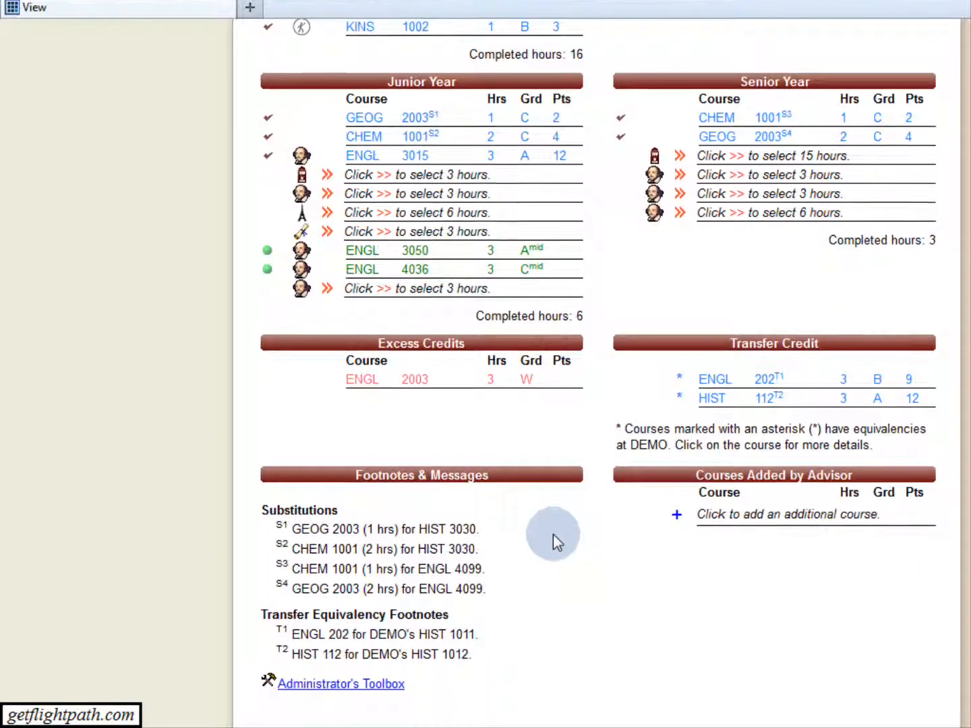
Examine the full list of the student's courses and its ordering options in the Administrator's Toolbox, and close it
click(379, 543)
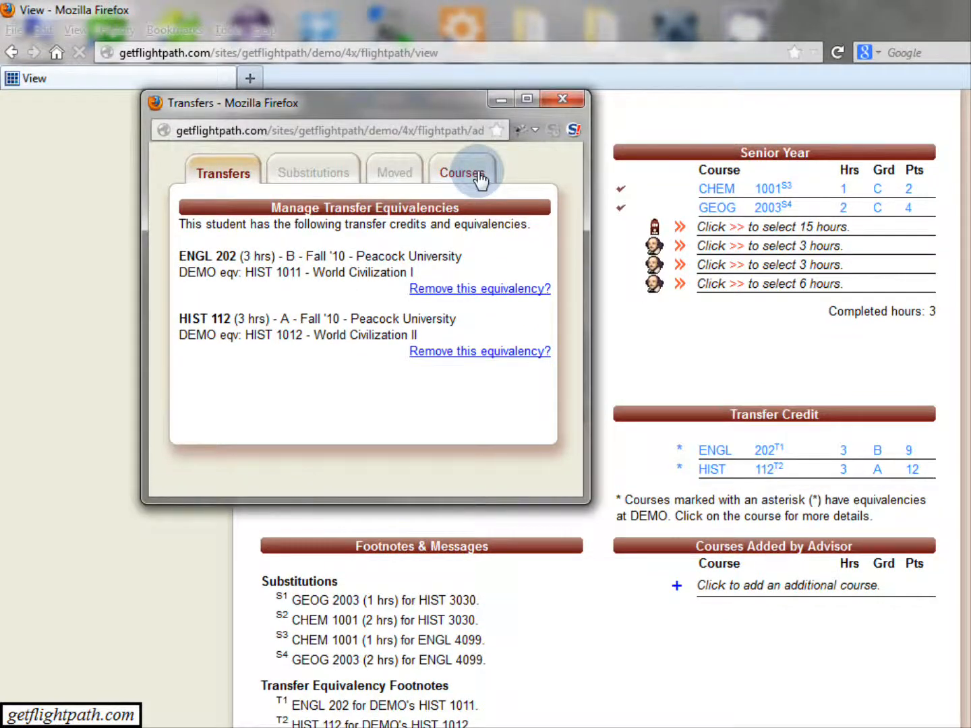
click(480, 94)
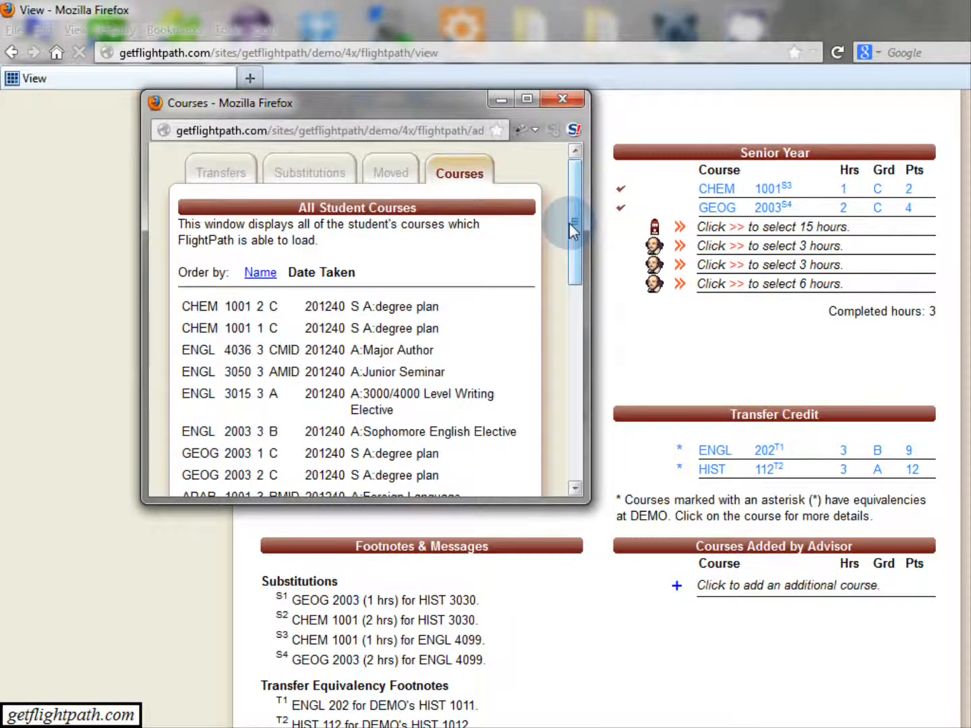
mouse_move(576, 216)
mouse_down()
mouse_move(584, 418)
mouse_move(569, 331)
mouse_move(569, 210)
mouse_up()
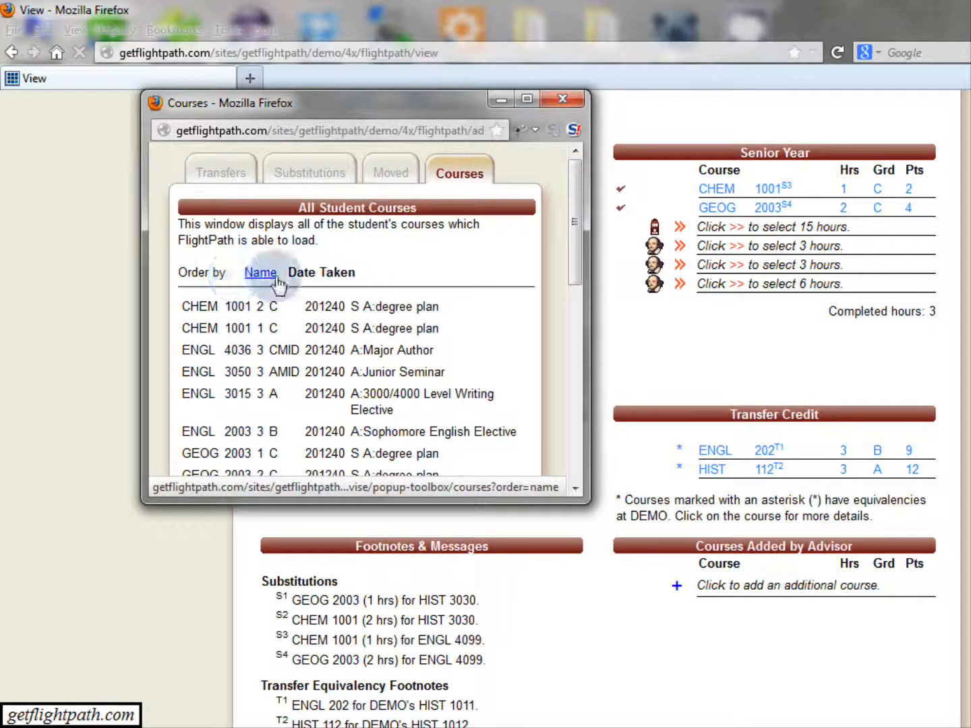
click(558, 102)
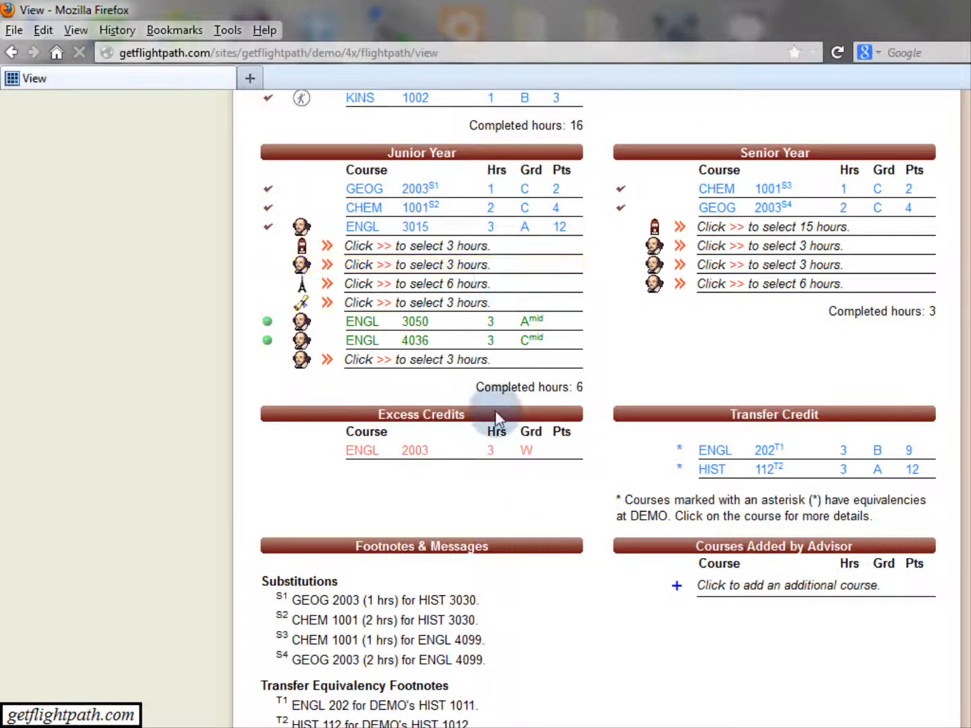
scroll(600, 502, up, 10)
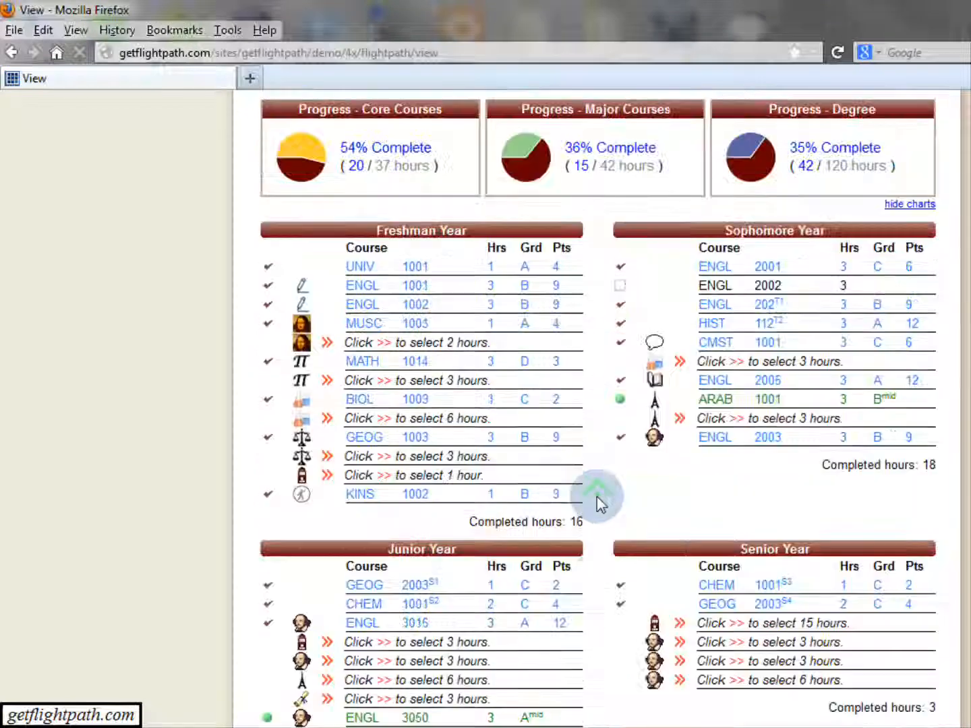
scroll(597, 503, up, 10)
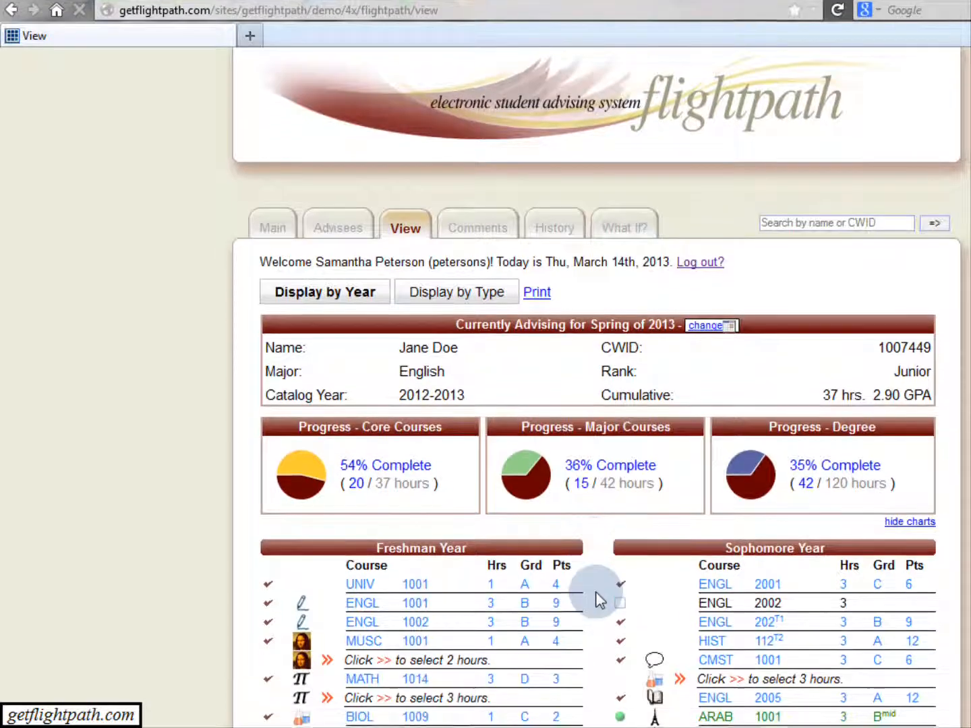